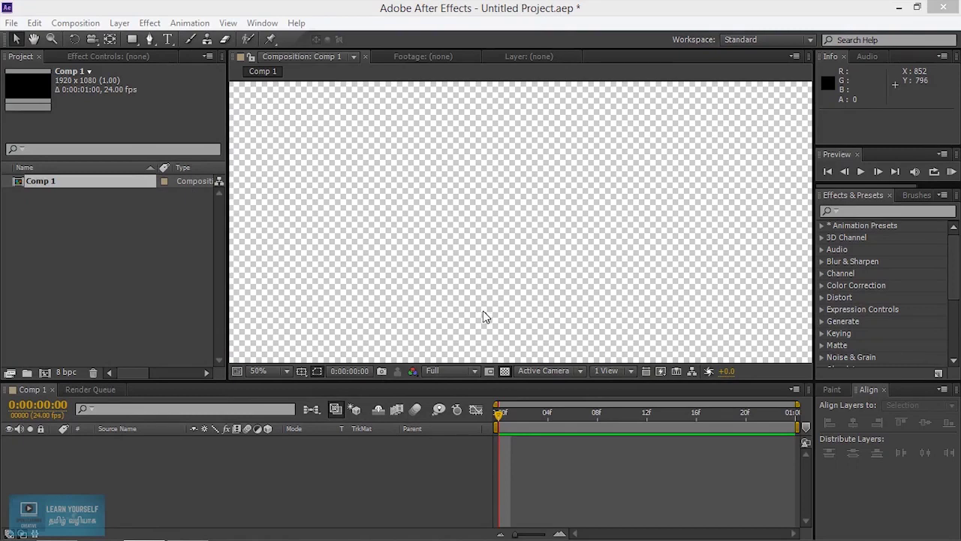
Step: Import Render.1.exr from the HDFinalRender folder into the project
{"action": "double_click", "coordinate": [146, 276]}
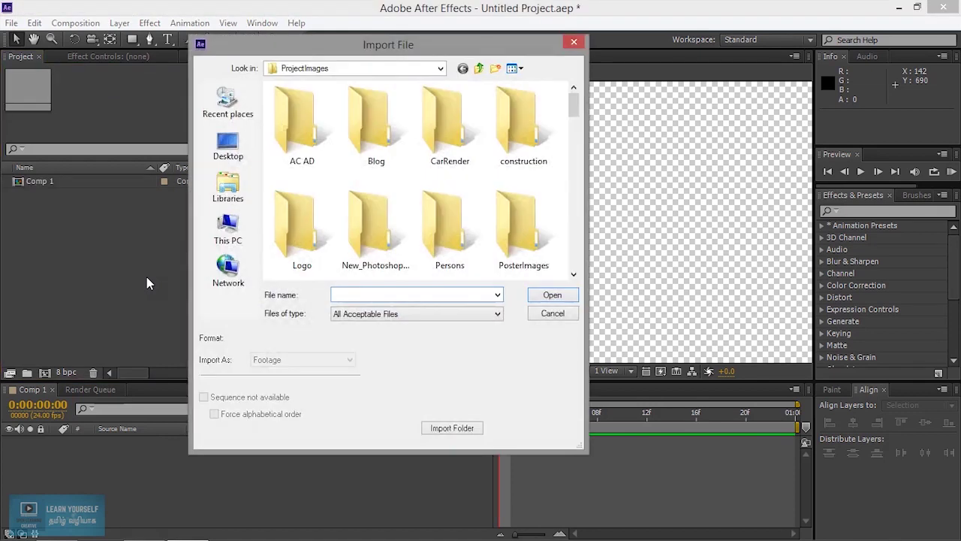
{"action": "key", "text": "ctrl+v"}
{"action": "left_click", "coordinate": [550, 296]}
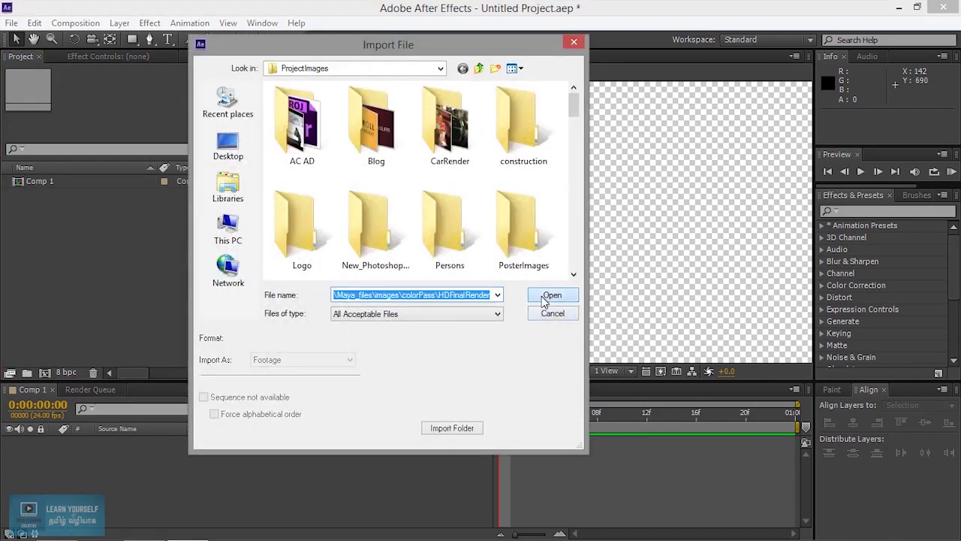
{"action": "left_click", "coordinate": [300, 132]}
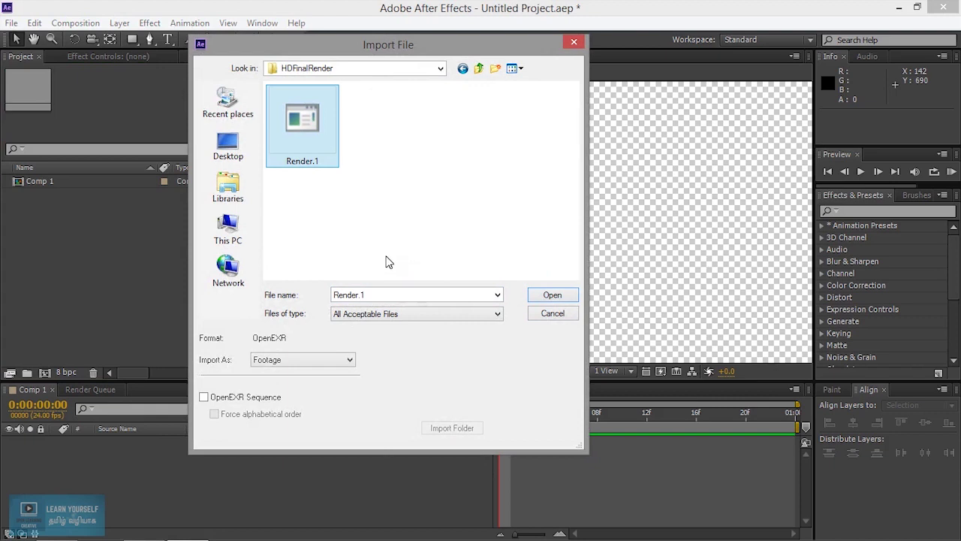
{"action": "left_click", "coordinate": [553, 295]}
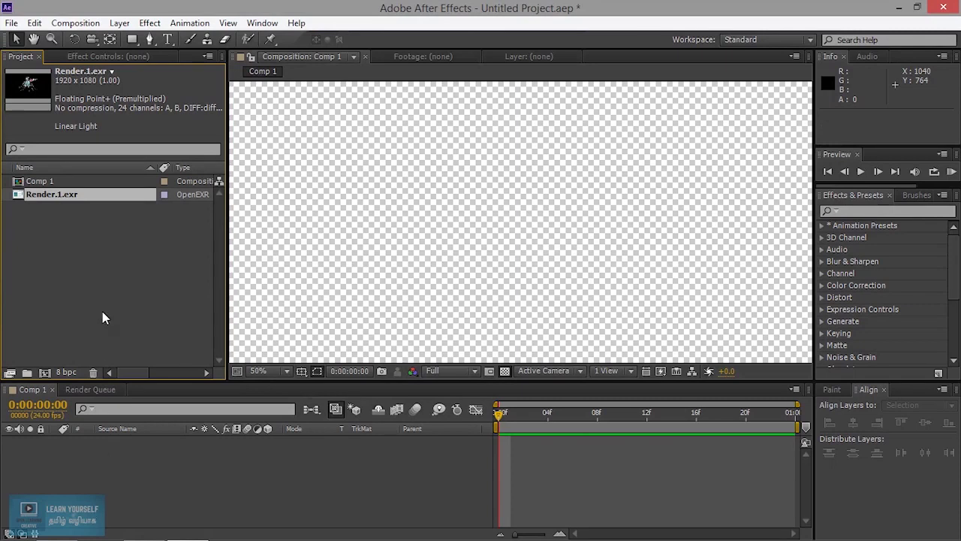
Step: Drag Render.1.exr into the Comp 1 timeline so it becomes layer 1
{"action": "left_click_drag", "start_coordinate": [54, 198], "coordinate": [107, 479]}
{"action": "scroll", "coordinate": [540, 276], "scroll_direction": "down", "scroll_amount": 4}
{"action": "scroll", "coordinate": [541, 279], "scroll_direction": "up", "scroll_amount": 4}
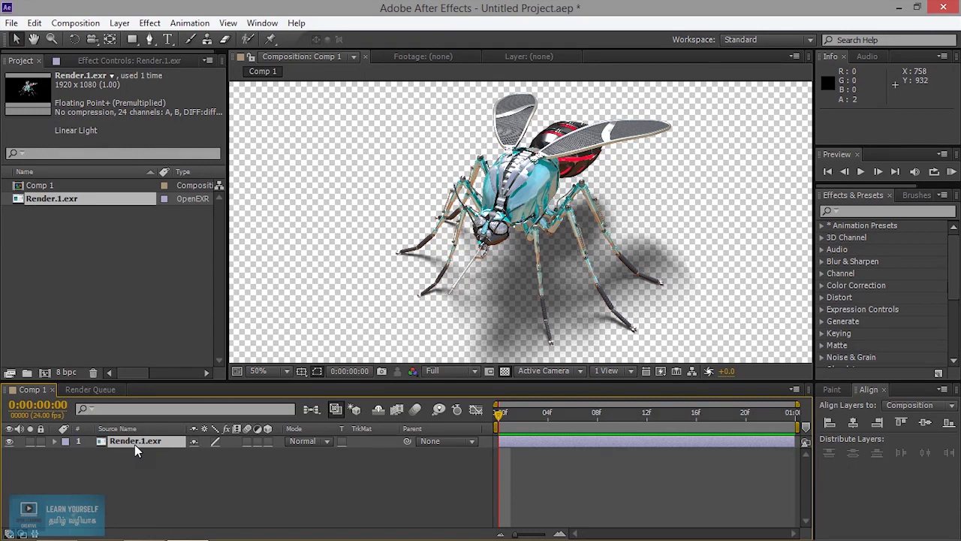
Step: Pre-compose the render layer as 'PreCompMayaRender' and open the new precomp
{"action": "key", "text": "ctrl+shift+c"}
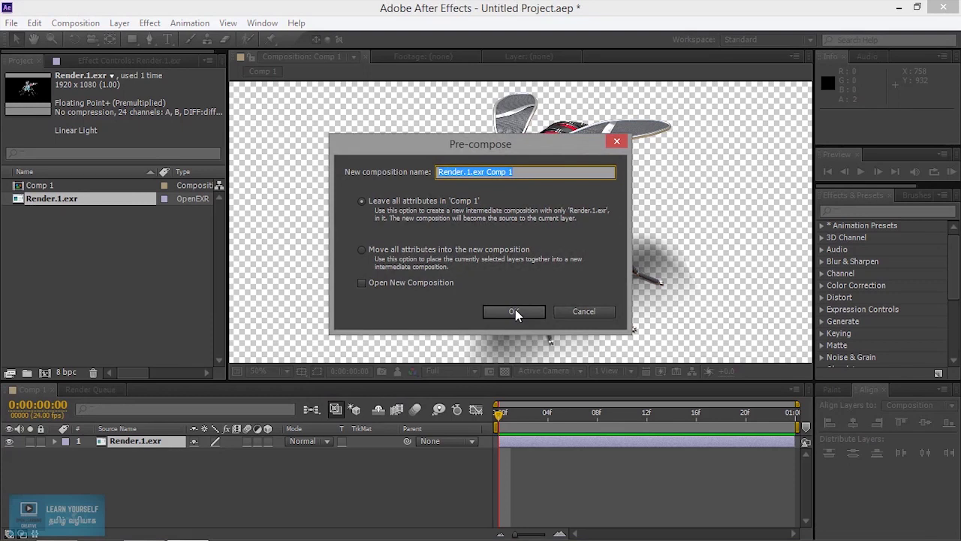
{"action": "type", "text": "PreComp"}
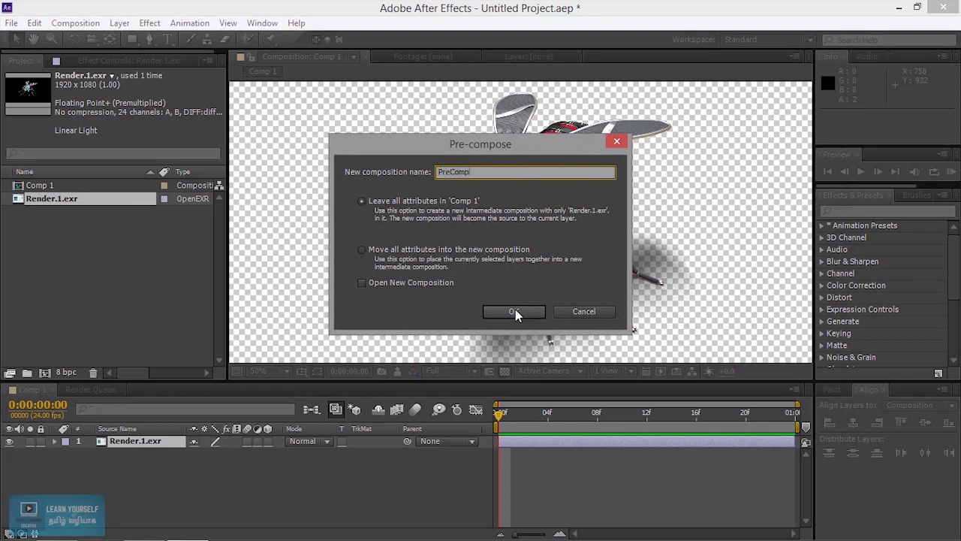
{"action": "type", "text": "Mya"}
{"action": "key", "text": "BackSpace"}
{"action": "key", "text": "BackSpace"}
{"action": "type", "text": "ayaRender"}
{"action": "left_click", "coordinate": [515, 310]}
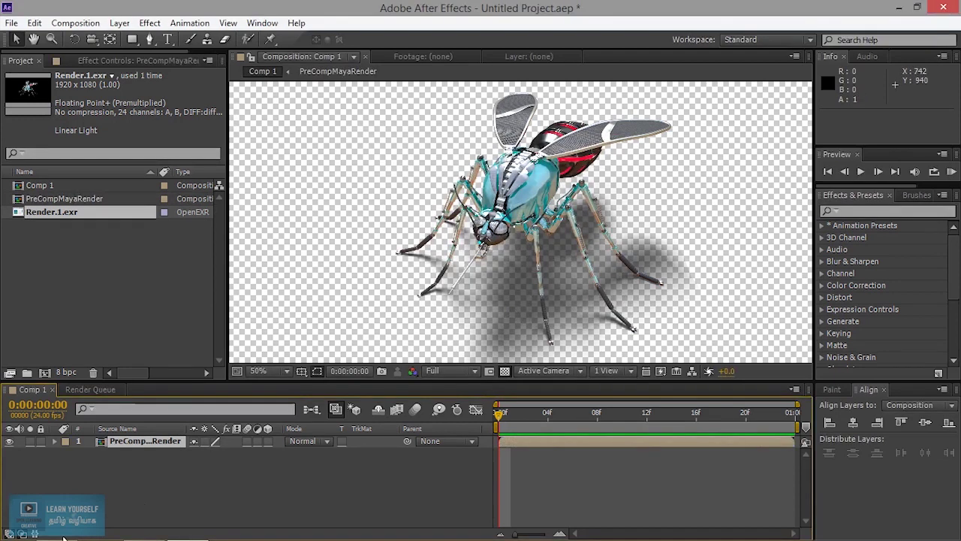
{"action": "double_click", "coordinate": [128, 440]}
Step: Apply the EXtractoR effect (3D Channel) to the Render.1.exr layer
{"action": "left_click", "coordinate": [128, 443]}
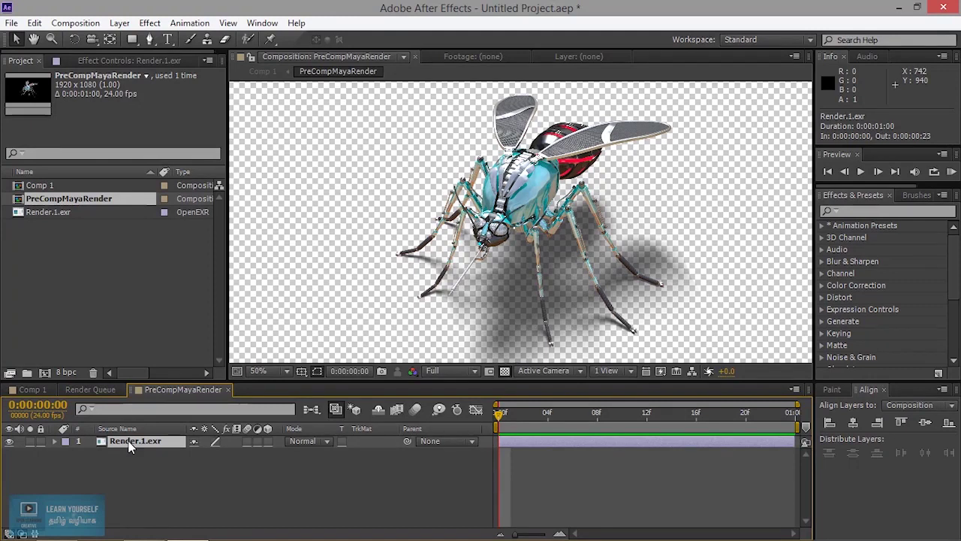
{"action": "right_click", "coordinate": [141, 442]}
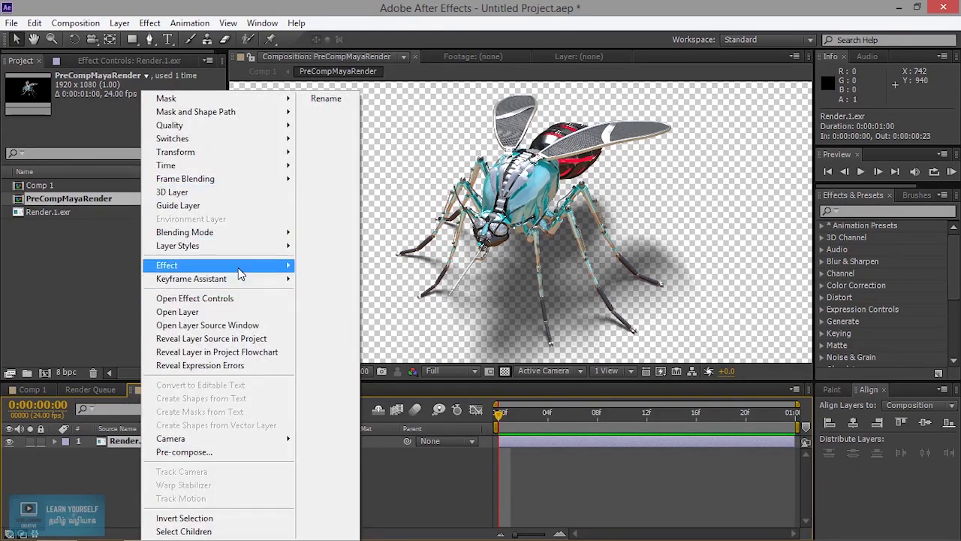
{"action": "left_click", "coordinate": [156, 26]}
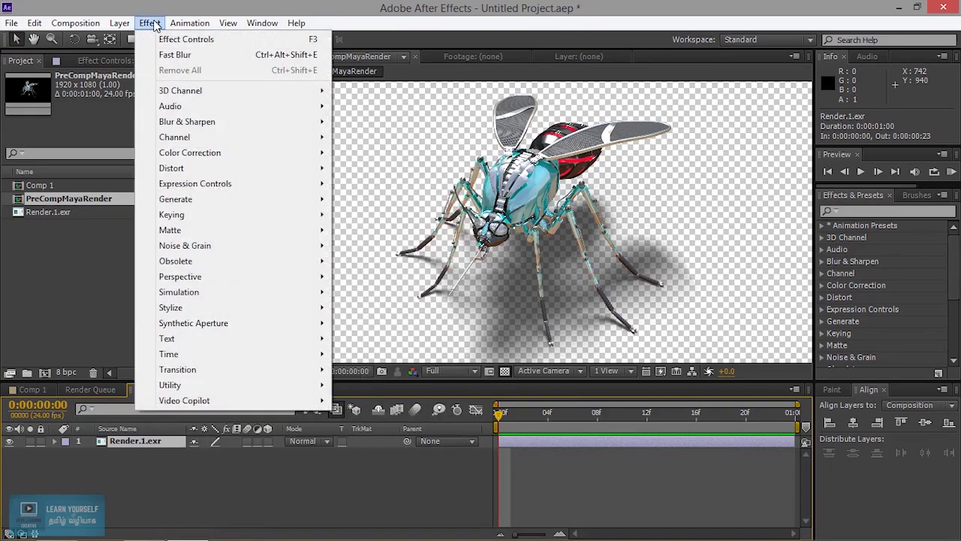
{"action": "mouse_move", "coordinate": [207, 90]}
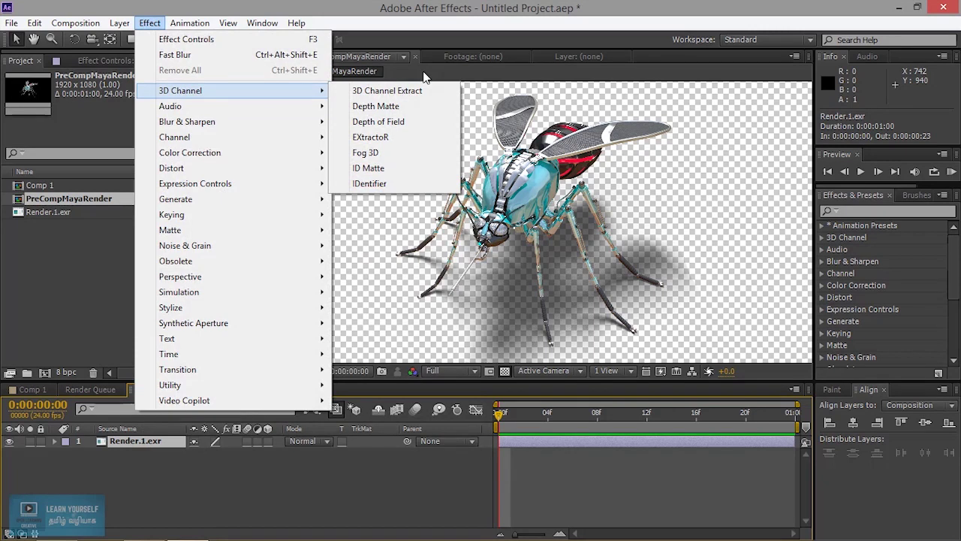
{"action": "left_click", "coordinate": [390, 139]}
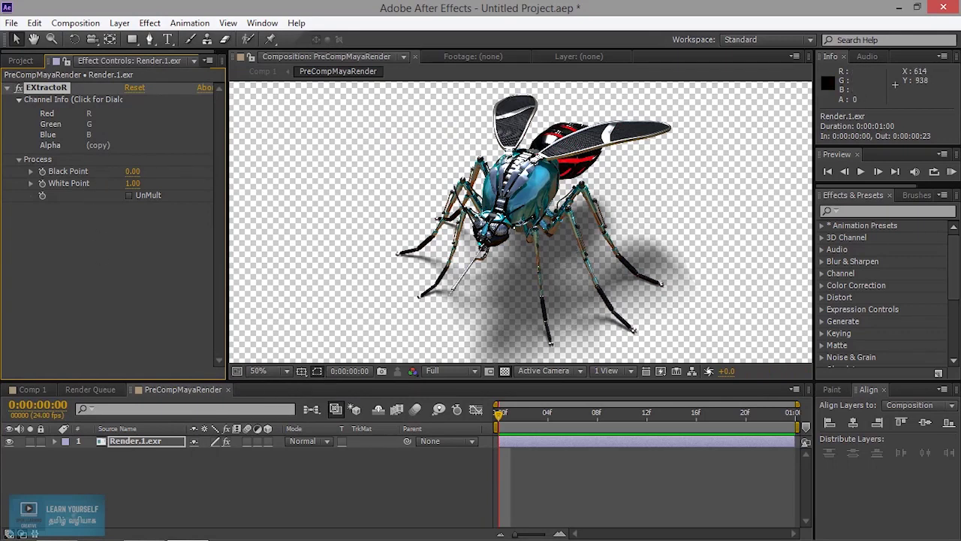
Step: In EXtractoR's Channel Info, keep red on R and map alpha to the A channel
{"action": "left_click", "coordinate": [99, 133]}
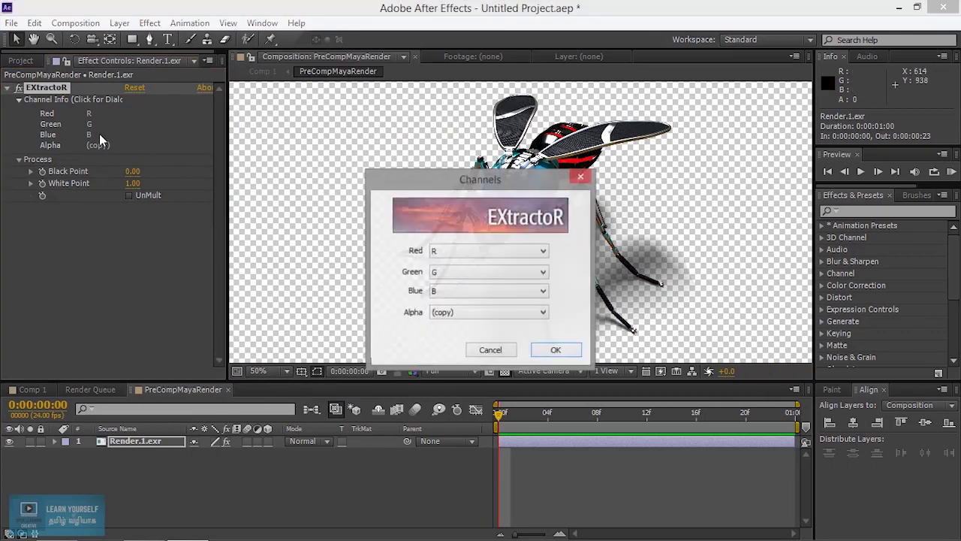
{"action": "left_click", "coordinate": [456, 255]}
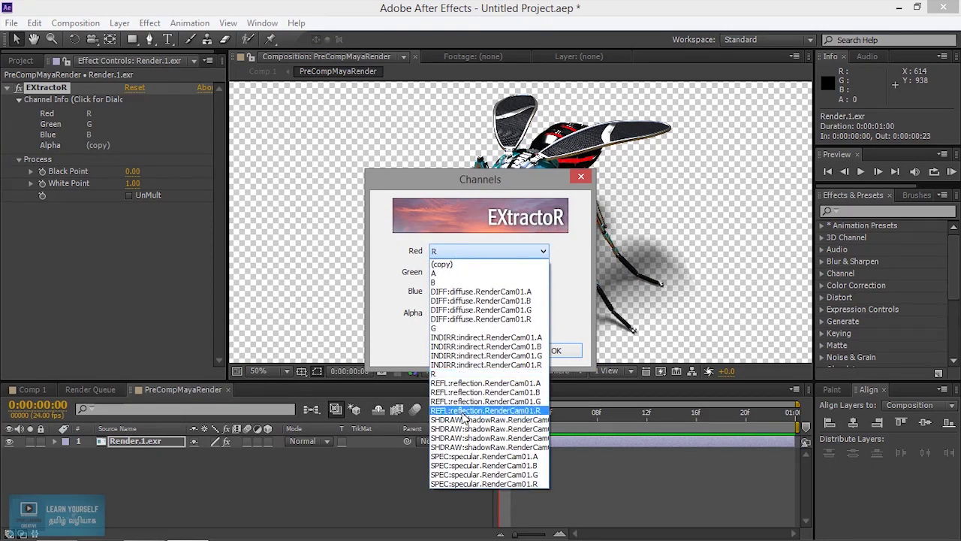
{"action": "left_click", "coordinate": [460, 251]}
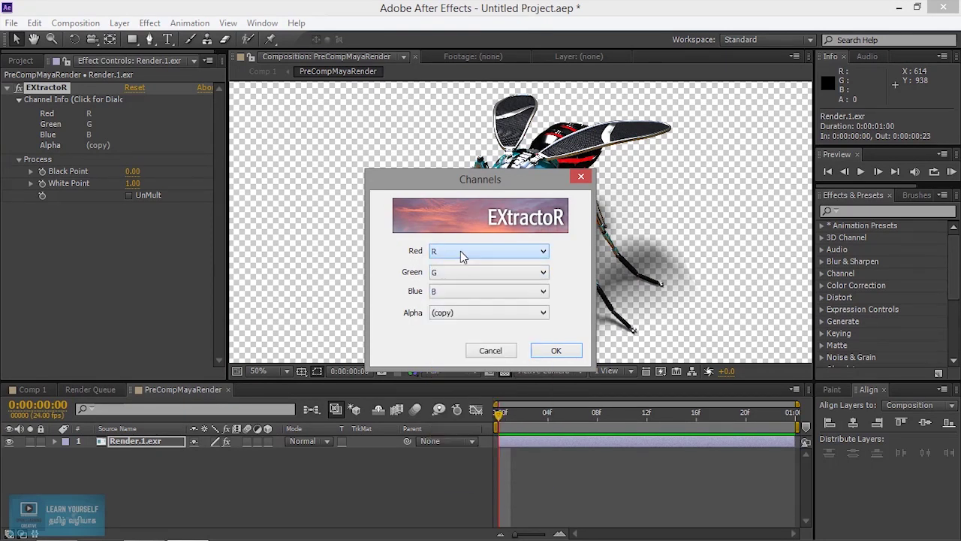
{"action": "left_click", "coordinate": [457, 314]}
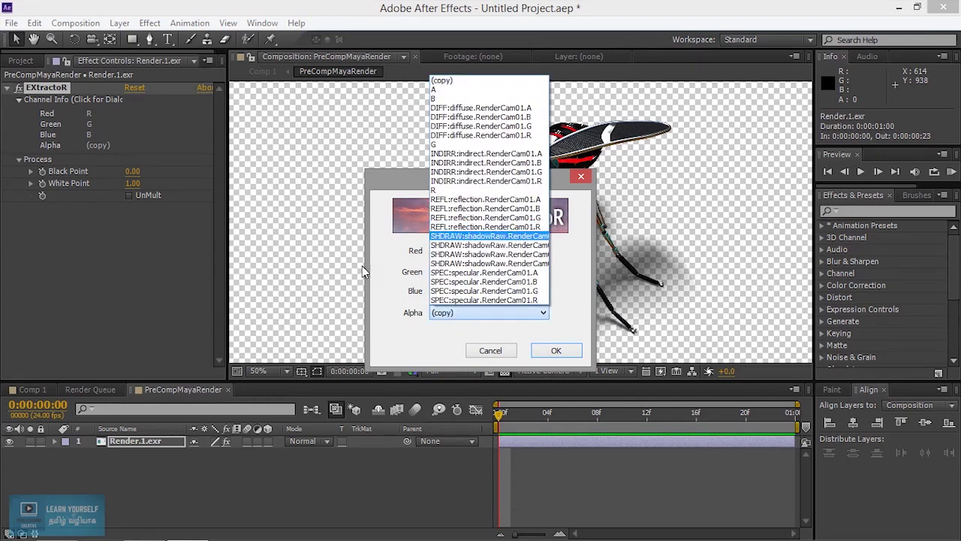
{"action": "left_click", "coordinate": [478, 90]}
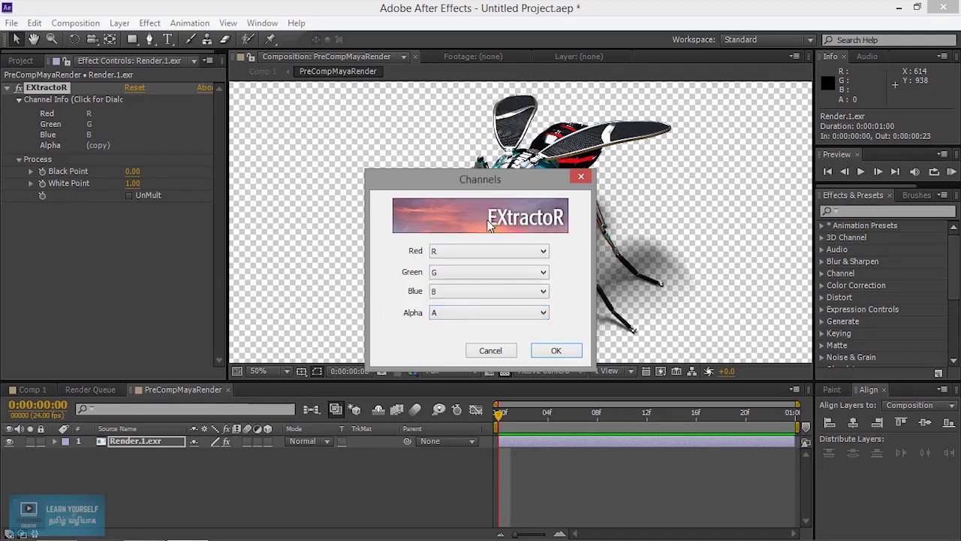
{"action": "left_click", "coordinate": [556, 351]}
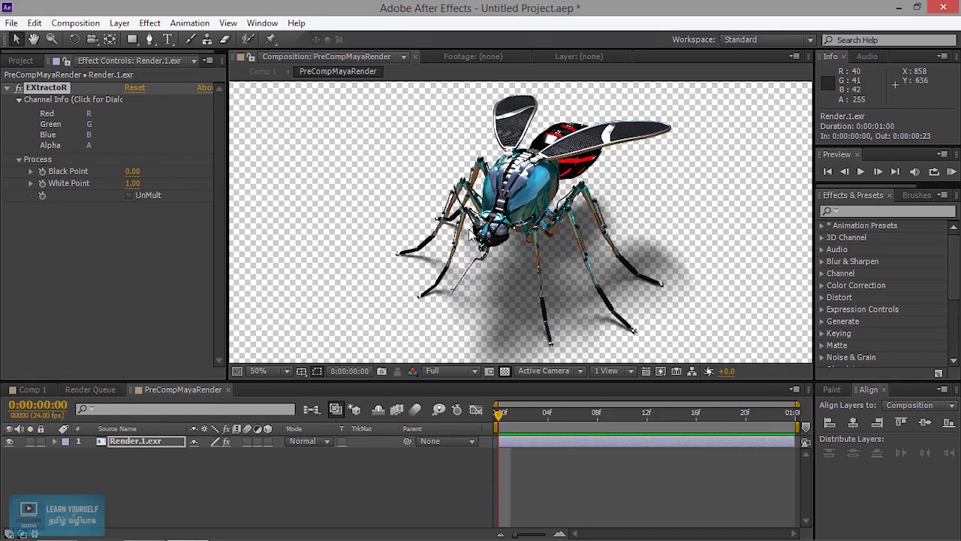
{"action": "left_click", "coordinate": [149, 23]}
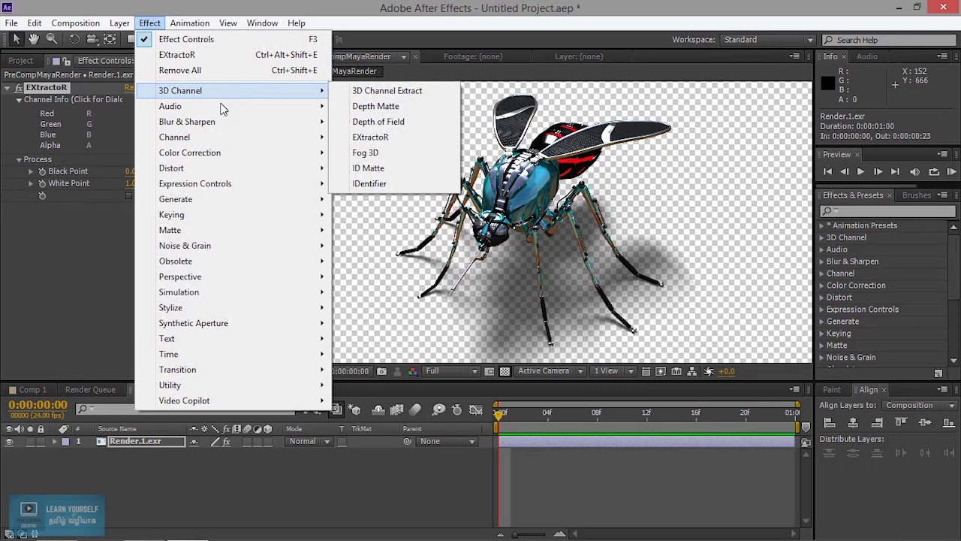
Step: Add a Color Correction > Exposure effect and set preview resolution to Half
{"action": "mouse_move", "coordinate": [213, 154]}
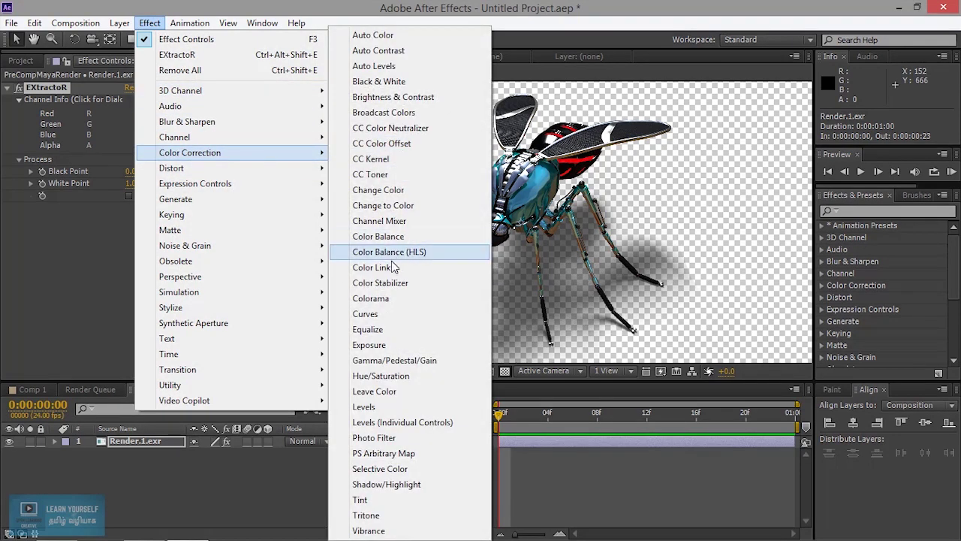
{"action": "left_click", "coordinate": [395, 344]}
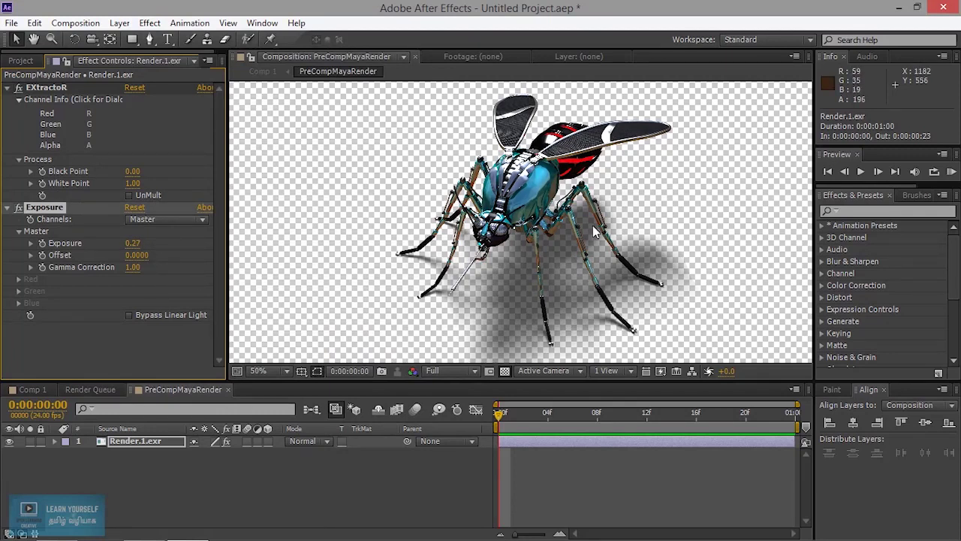
{"action": "left_click", "coordinate": [441, 371]}
{"action": "left_click", "coordinate": [465, 425]}
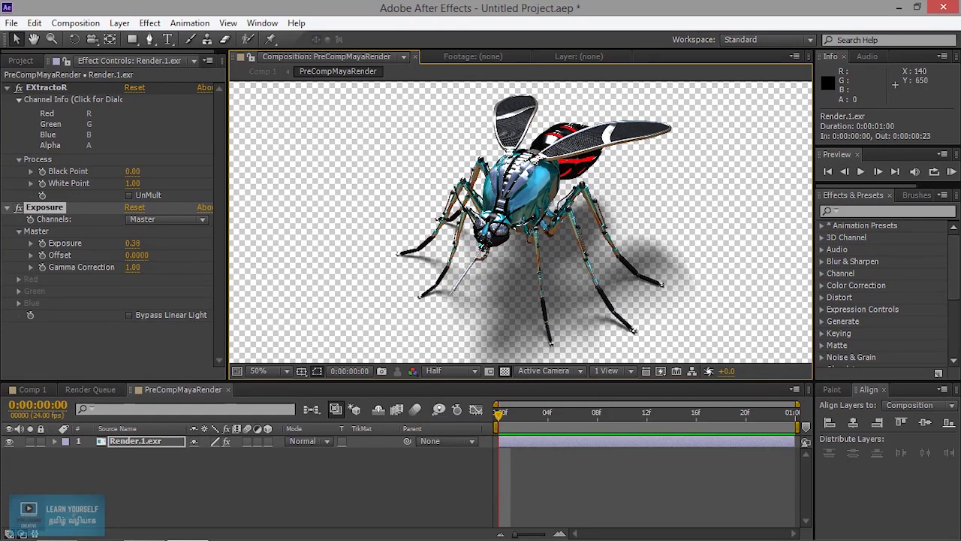
Step: Set Exposure to 1.00 and raise Gamma Correction to about 2.01
{"action": "left_click_drag", "start_coordinate": [132, 242], "coordinate": [158, 243]}
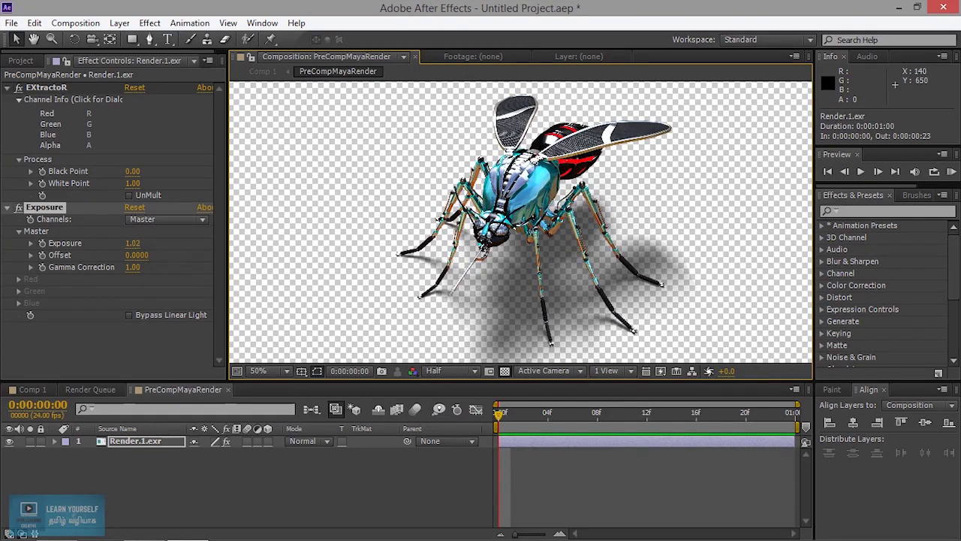
{"action": "left_click", "coordinate": [156, 273]}
{"action": "left_click_drag", "start_coordinate": [133, 267], "coordinate": [142, 267]}
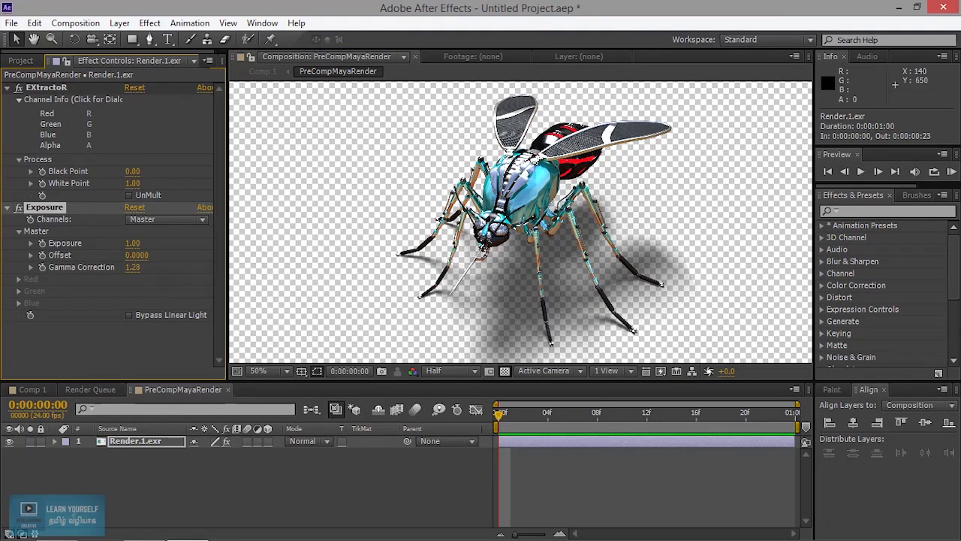
{"action": "left_click_drag", "start_coordinate": [133, 266], "coordinate": [140, 266]}
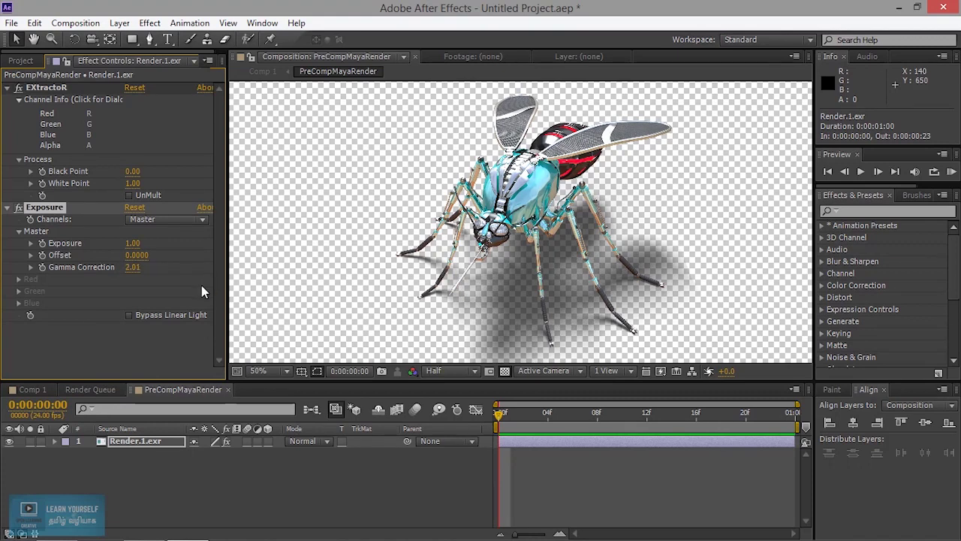
{"action": "left_click", "coordinate": [21, 60]}
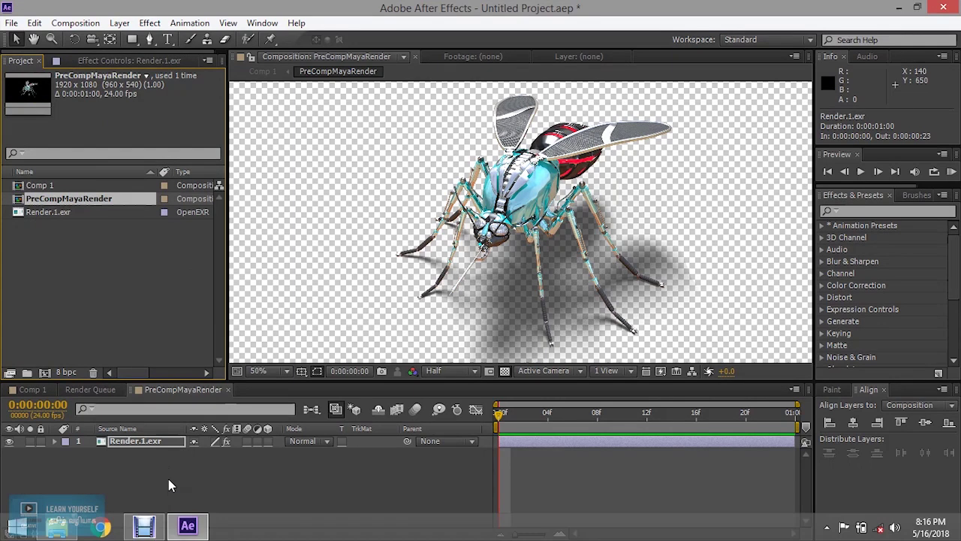
Step: Deselect the render layer, switch back to Comp 1 and check the full frame
{"action": "left_click", "coordinate": [164, 449]}
{"action": "left_click", "coordinate": [34, 388]}
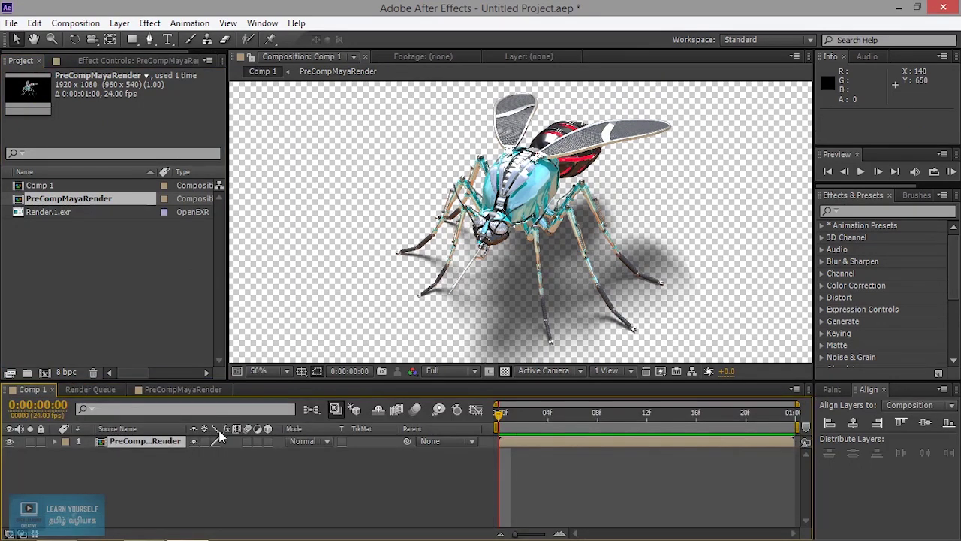
{"action": "key", "text": "comma"}
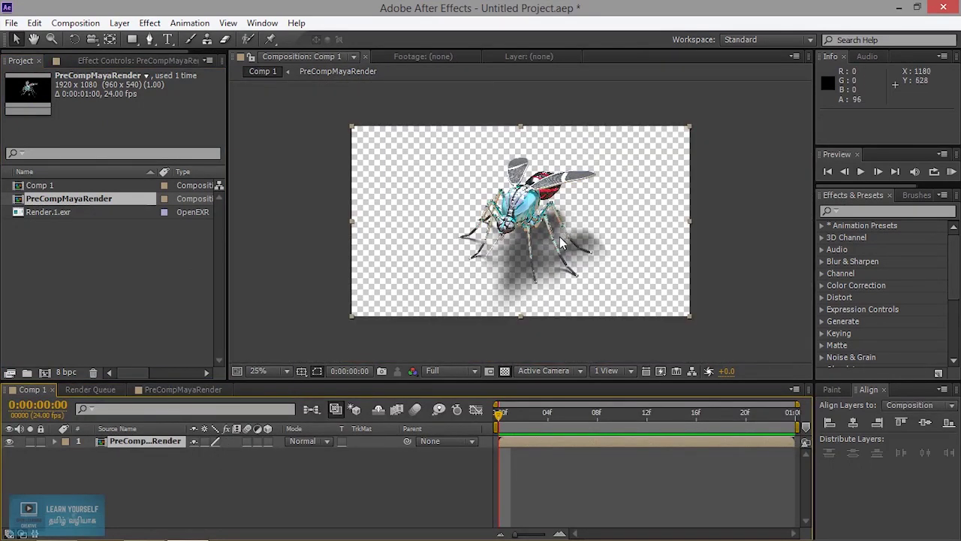
{"action": "key", "text": "period"}
Step: Create a new solid layer coloured deep orange
{"action": "left_click", "coordinate": [149, 22]}
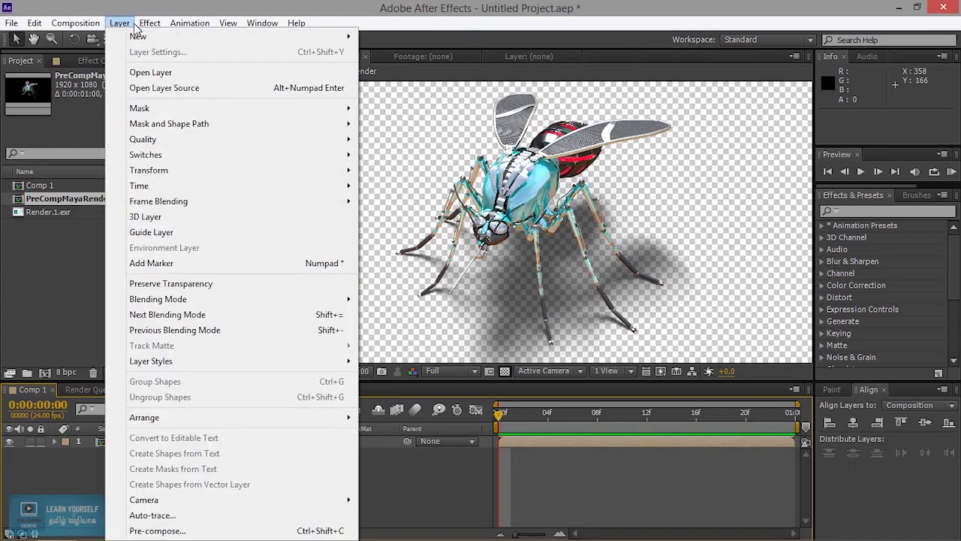
{"action": "mouse_move", "coordinate": [138, 36]}
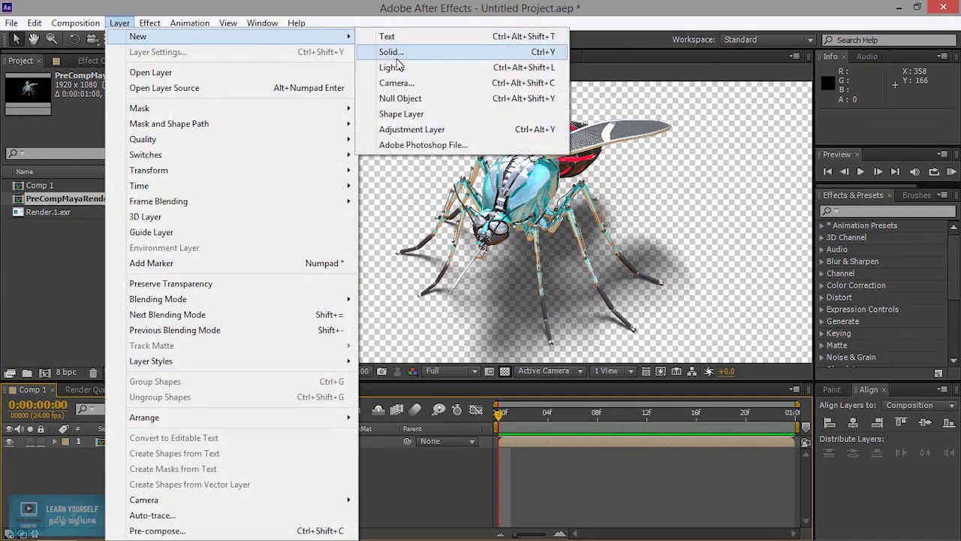
{"action": "left_click", "coordinate": [396, 54]}
{"action": "left_click", "coordinate": [469, 330]}
{"action": "left_click_drag", "start_coordinate": [759, 335], "coordinate": [755, 324]}
{"action": "left_click_drag", "start_coordinate": [793, 379], "coordinate": [795, 364]}
{"action": "left_click_drag", "start_coordinate": [771, 315], "coordinate": [770, 248]}
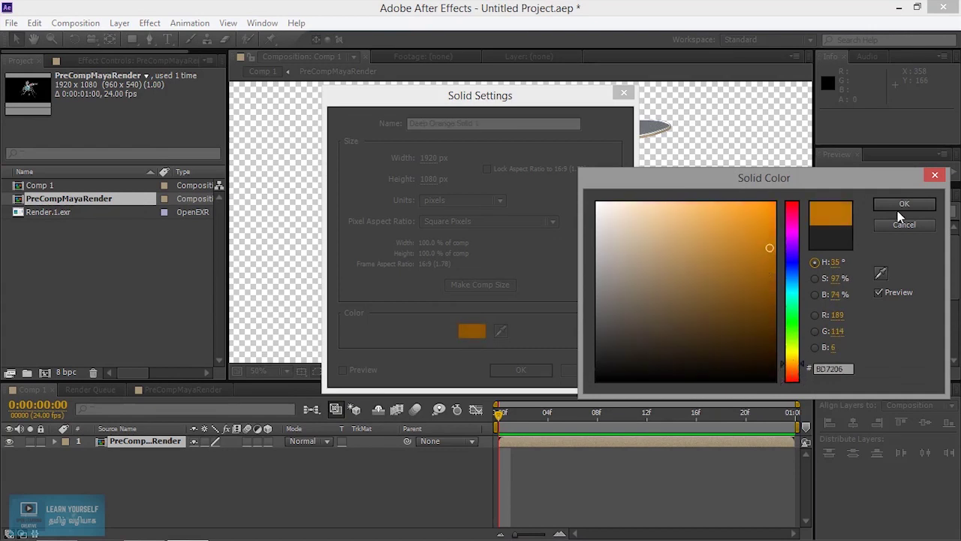
{"action": "left_click", "coordinate": [903, 205]}
{"action": "left_click", "coordinate": [522, 370]}
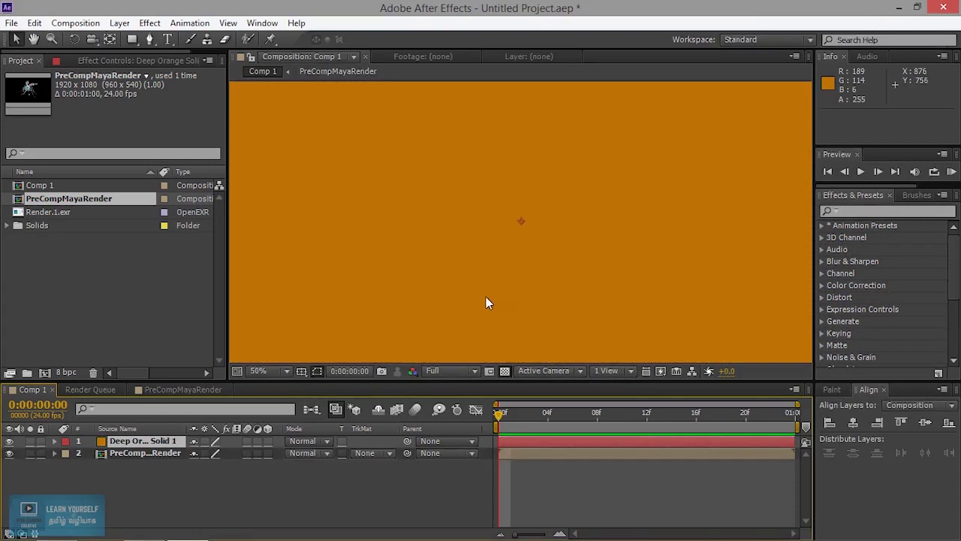
Step: Move Deep Orange Solid 1 below PreCompMayaRender in the timeline
{"action": "left_click_drag", "start_coordinate": [133, 440], "coordinate": [124, 467]}
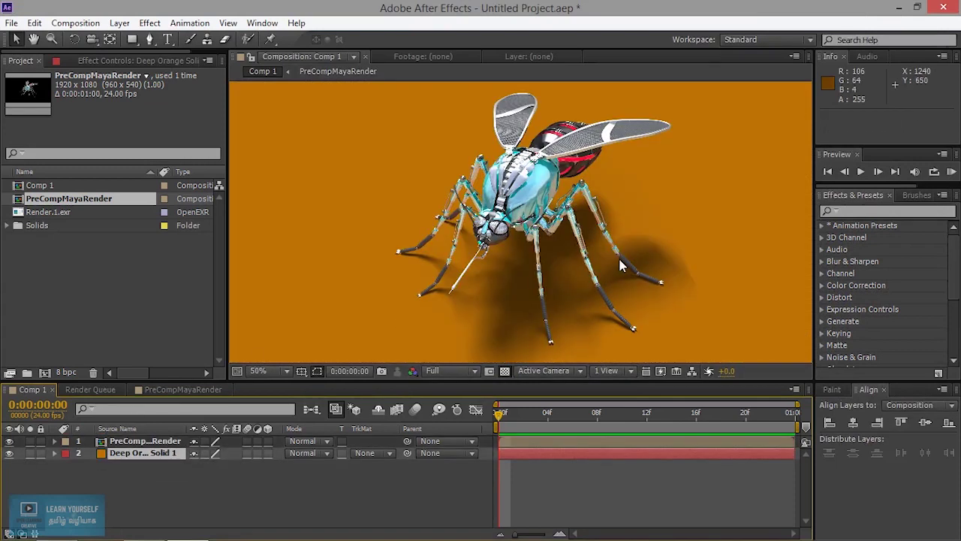
{"action": "key", "text": "comma"}
{"action": "key", "text": "comma"}
{"action": "key", "text": "period"}
{"action": "key", "text": "period"}
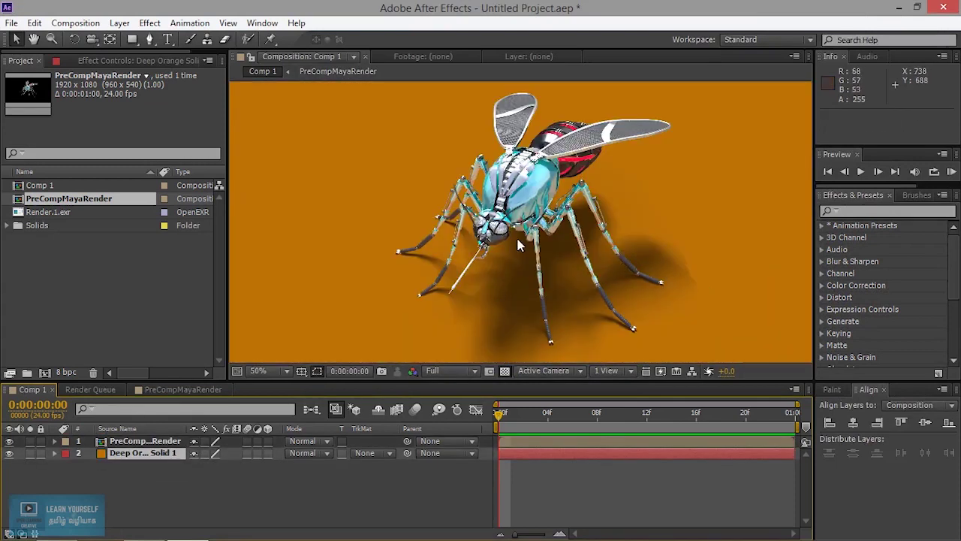
{"action": "key", "text": "comma"}
{"action": "key", "text": "period"}
{"action": "key", "text": "comma"}
{"action": "key", "text": "period"}
{"action": "key", "text": "comma"}
{"action": "key", "text": "period"}
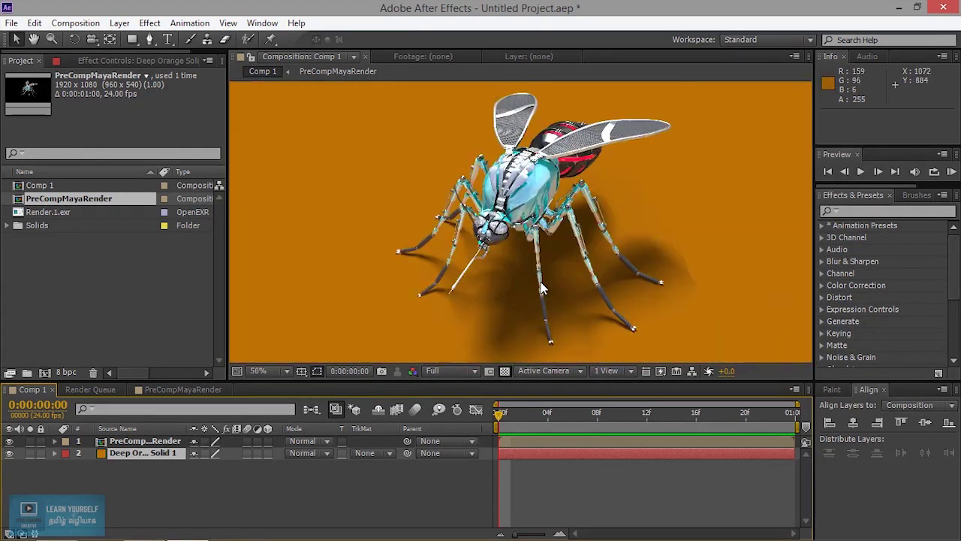
{"action": "key", "text": "comma"}
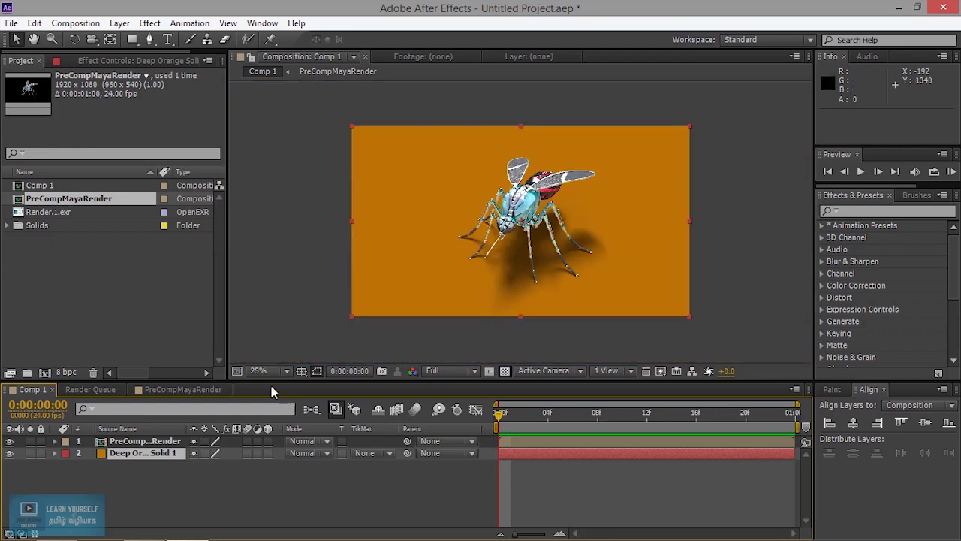
Step: Fit the comp in the viewer and add a new Spot light, Light 1
{"action": "left_click", "coordinate": [264, 371]}
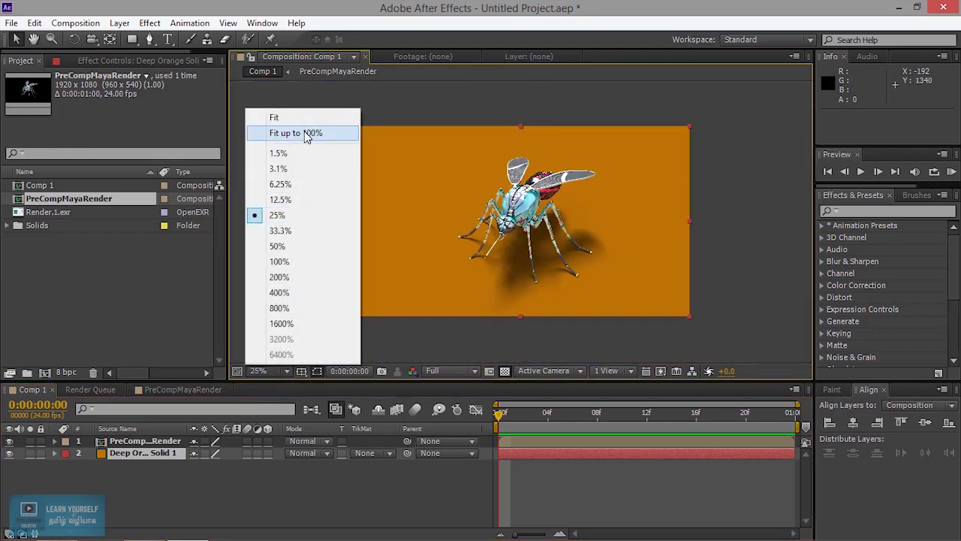
{"action": "left_click", "coordinate": [307, 134]}
{"action": "left_click", "coordinate": [147, 25]}
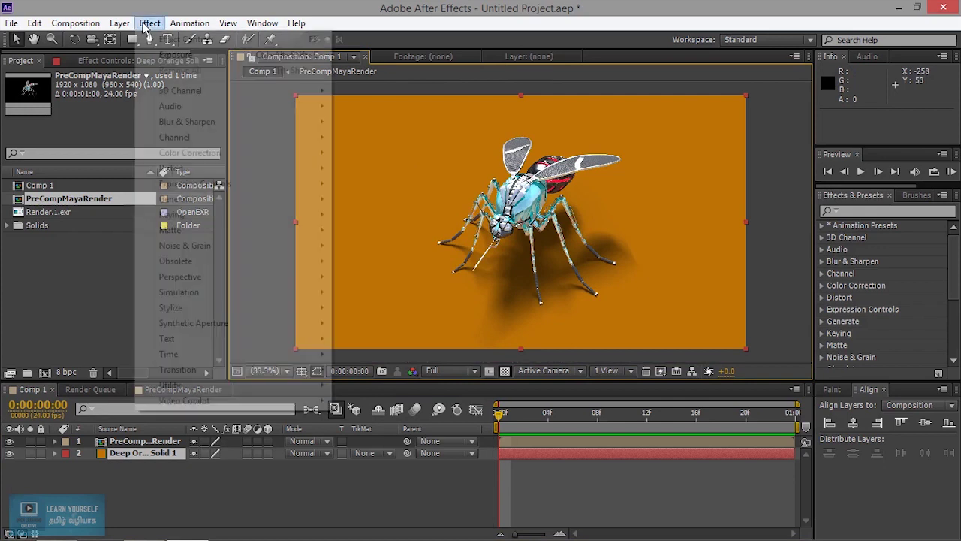
{"action": "mouse_move", "coordinate": [119, 22]}
{"action": "mouse_move", "coordinate": [137, 36]}
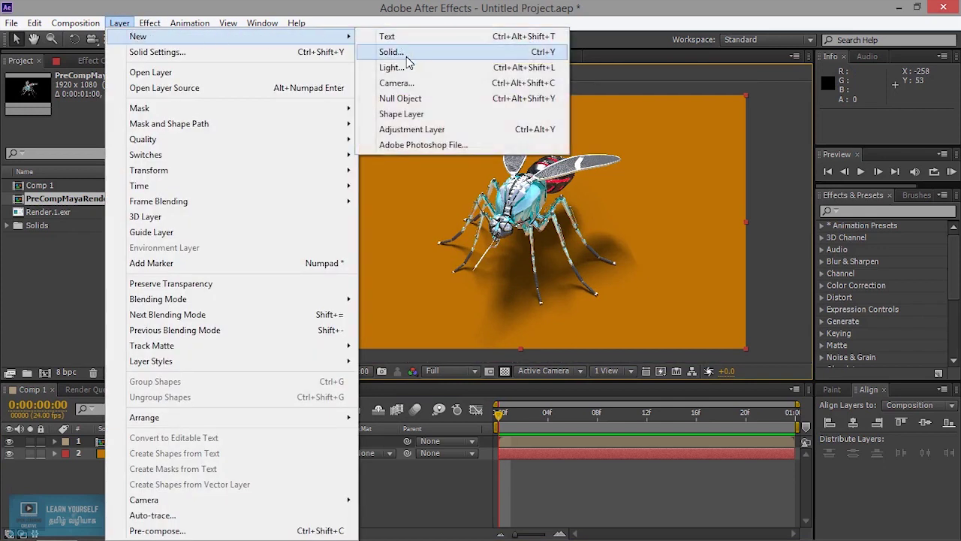
{"action": "left_click", "coordinate": [407, 65]}
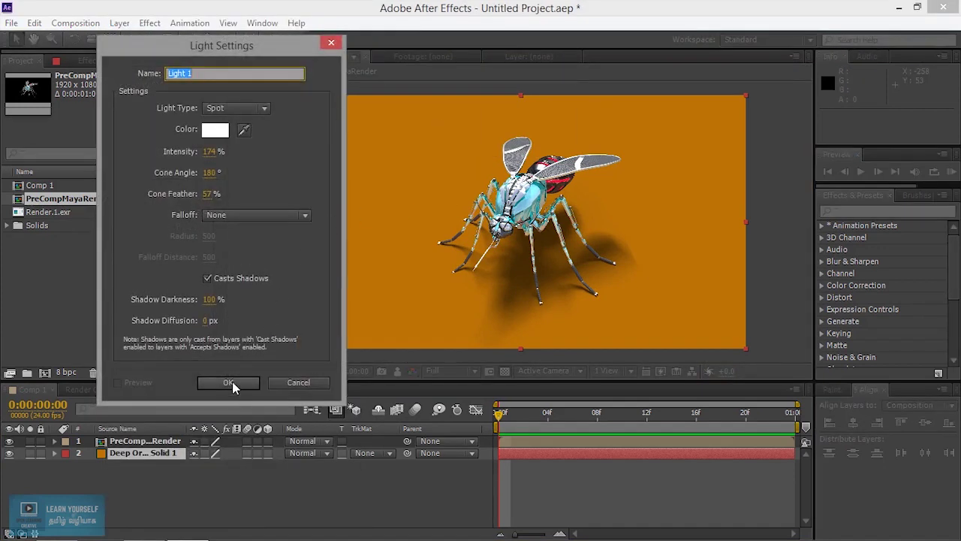
{"action": "left_click", "coordinate": [231, 382]}
{"action": "left_click", "coordinate": [597, 281]}
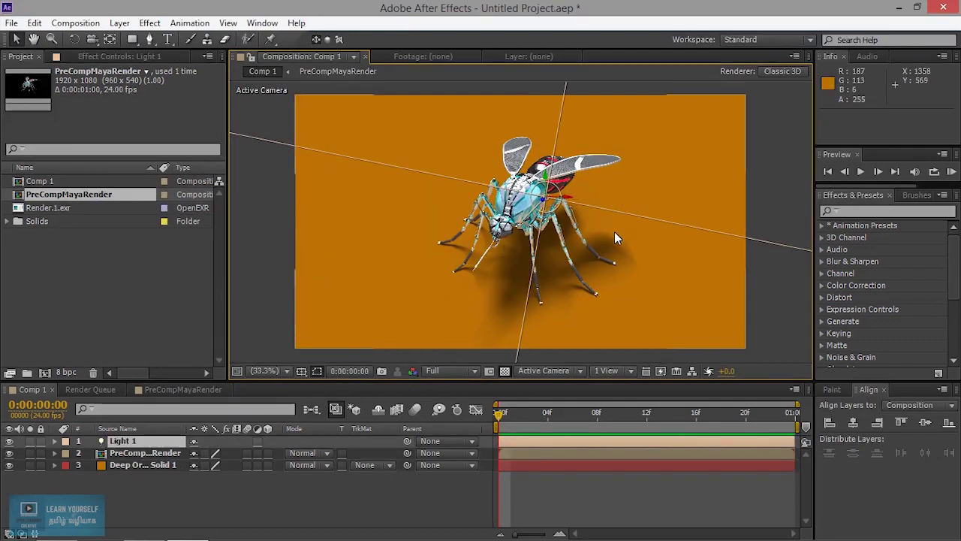
Step: Reopen Light 1's settings and confirm Casts Shadows stays enabled
{"action": "scroll", "coordinate": [613, 235], "scroll_direction": "down", "scroll_amount": 4}
{"action": "scroll", "coordinate": [613, 236], "scroll_direction": "down", "scroll_amount": 3}
{"action": "scroll", "coordinate": [612, 235], "scroll_direction": "down", "scroll_amount": 2}
{"action": "scroll", "coordinate": [613, 236], "scroll_direction": "up", "scroll_amount": 2}
{"action": "scroll", "coordinate": [593, 247], "scroll_direction": "up", "scroll_amount": 7}
{"action": "scroll", "coordinate": [594, 247], "scroll_direction": "down", "scroll_amount": 2}
{"action": "scroll", "coordinate": [593, 247], "scroll_direction": "up", "scroll_amount": 1}
{"action": "scroll", "coordinate": [593, 247], "scroll_direction": "down", "scroll_amount": 1}
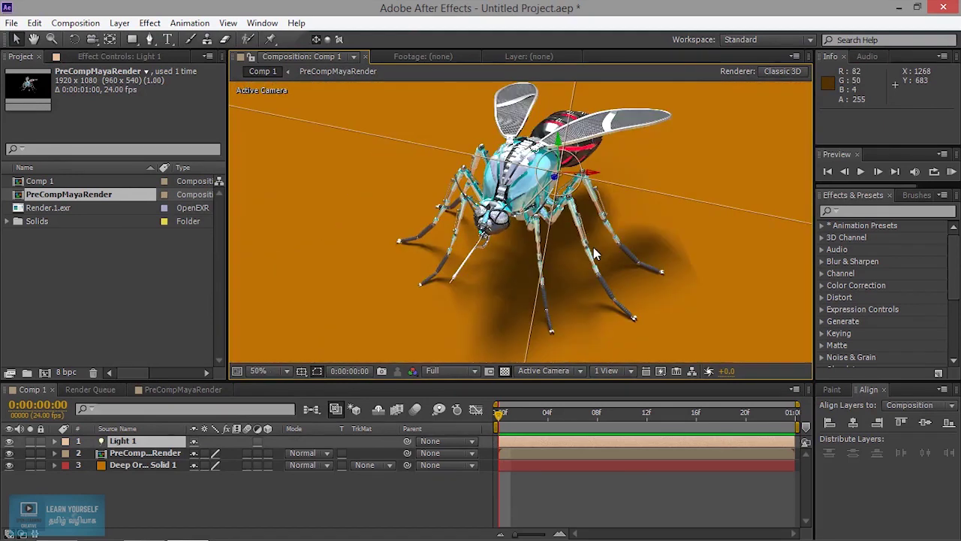
{"action": "left_click", "coordinate": [54, 441]}
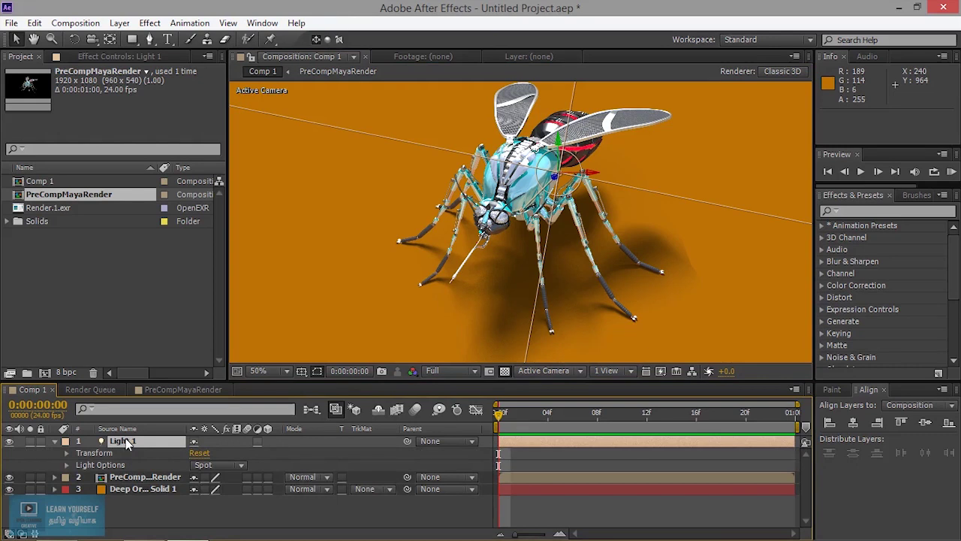
{"action": "double_click", "coordinate": [125, 441]}
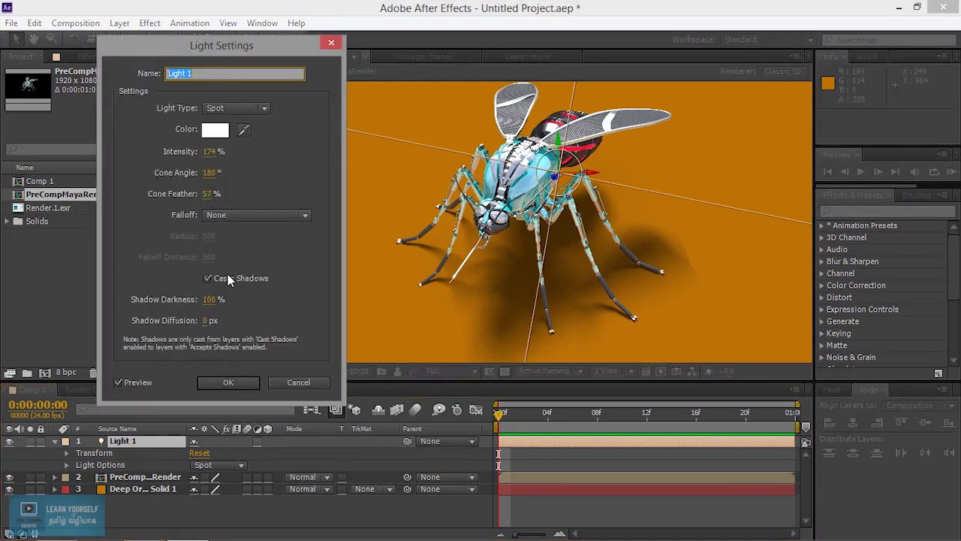
{"action": "left_click", "coordinate": [208, 279]}
{"action": "left_click", "coordinate": [207, 279]}
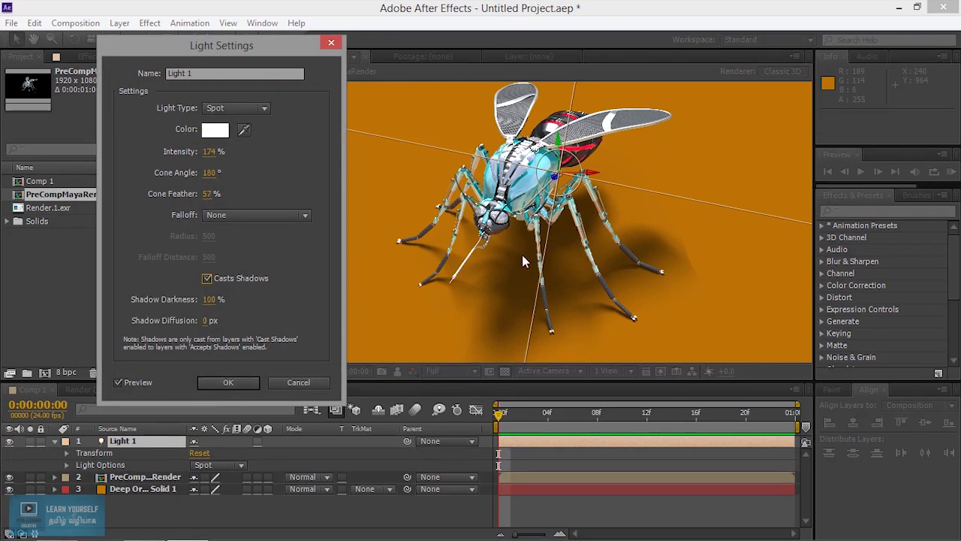
{"action": "left_click", "coordinate": [229, 383]}
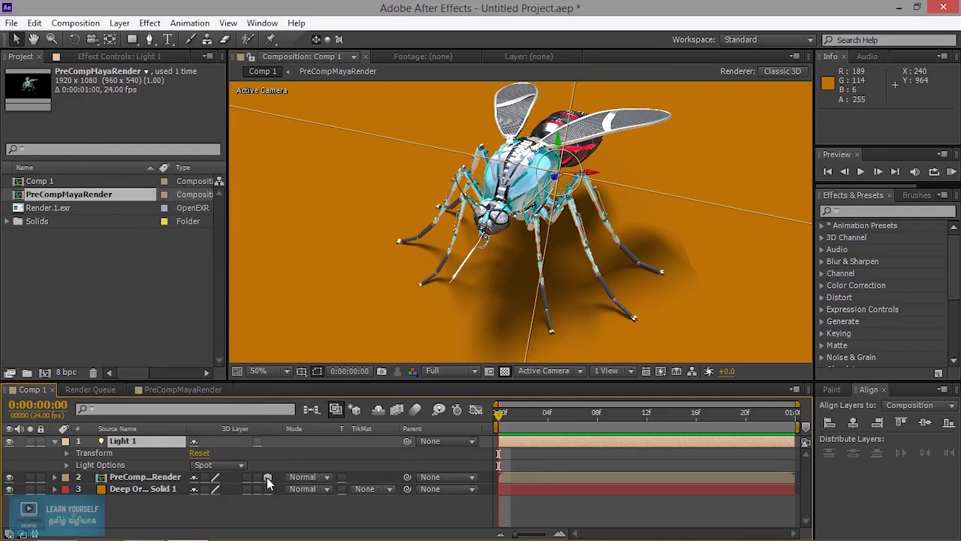
Step: Turn on the 3D Layer switch for the mosquito render and the orange solid
{"action": "left_click", "coordinate": [267, 477]}
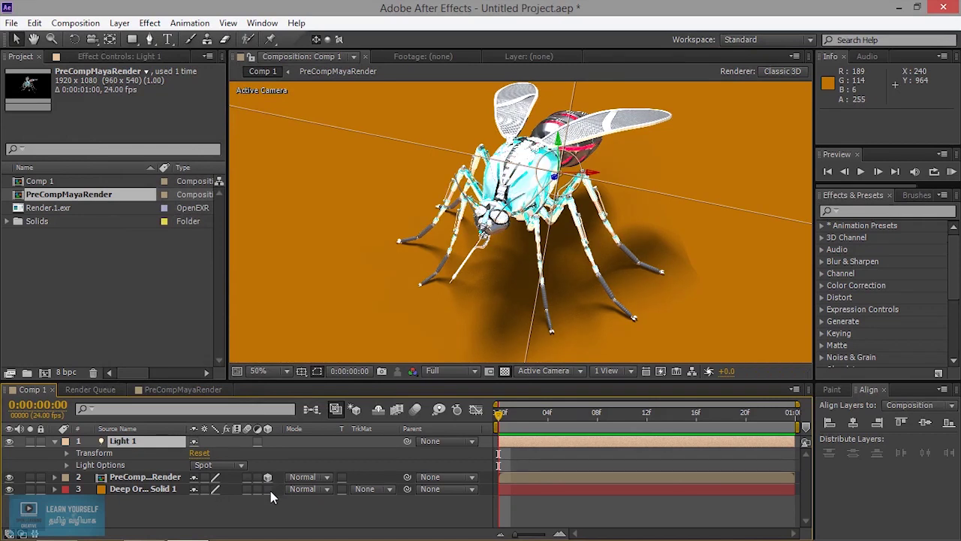
{"action": "left_click", "coordinate": [268, 489]}
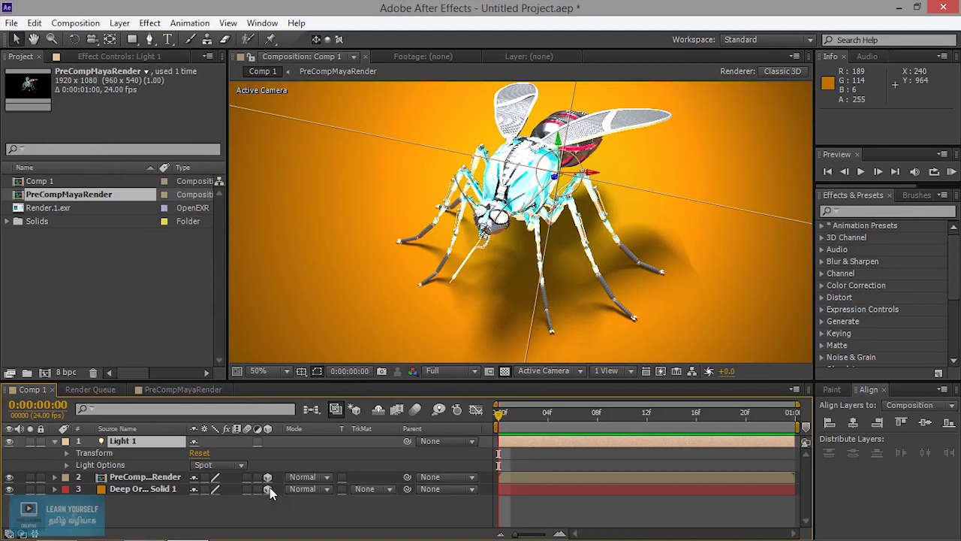
{"action": "key", "text": "comma"}
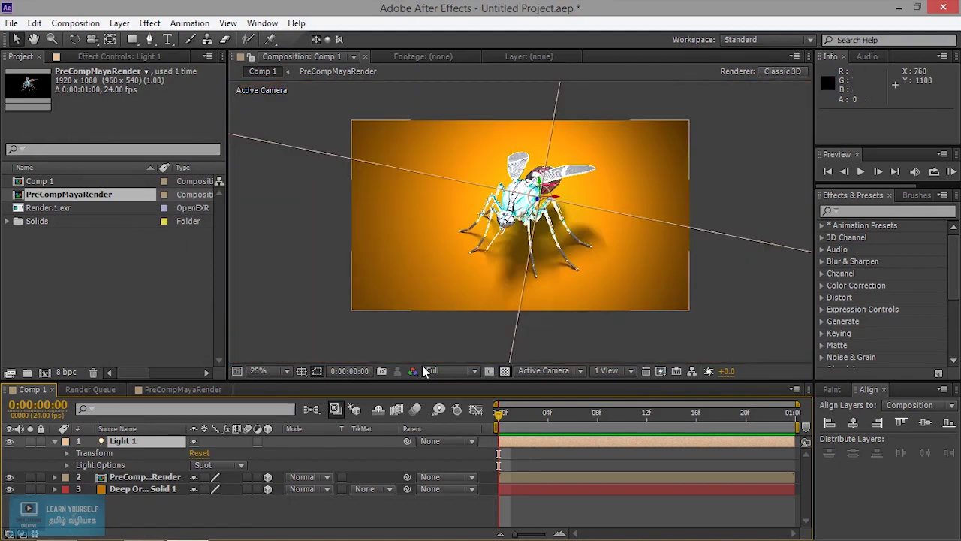
{"action": "left_click", "coordinate": [267, 477]}
{"action": "left_click", "coordinate": [266, 477]}
{"action": "left_click", "coordinate": [267, 477]}
{"action": "left_click", "coordinate": [266, 476]}
Step: Lower Light 1's intensity to about 134% in its settings
{"action": "double_click", "coordinate": [123, 443]}
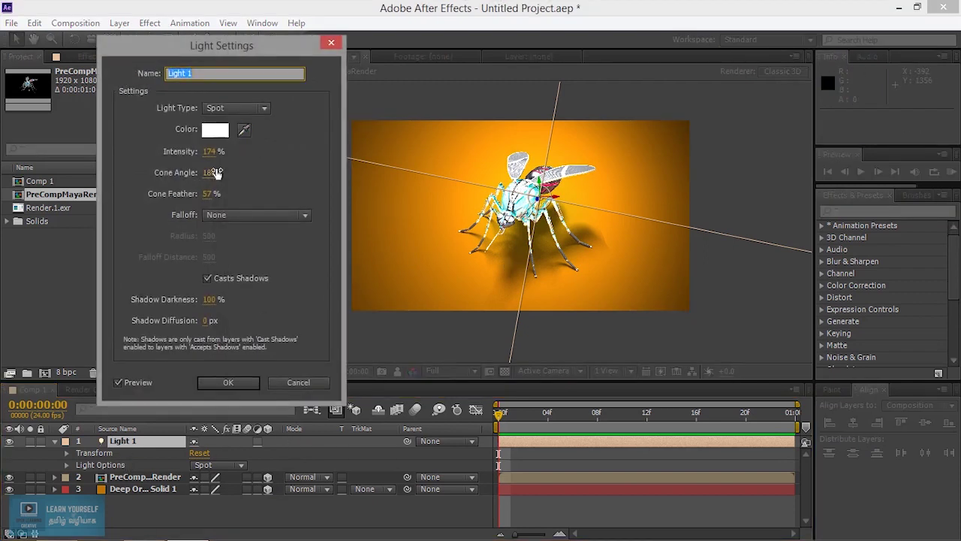
{"action": "left_click", "coordinate": [206, 153]}
{"action": "left_click_drag", "start_coordinate": [186, 152], "coordinate": [202, 163]}
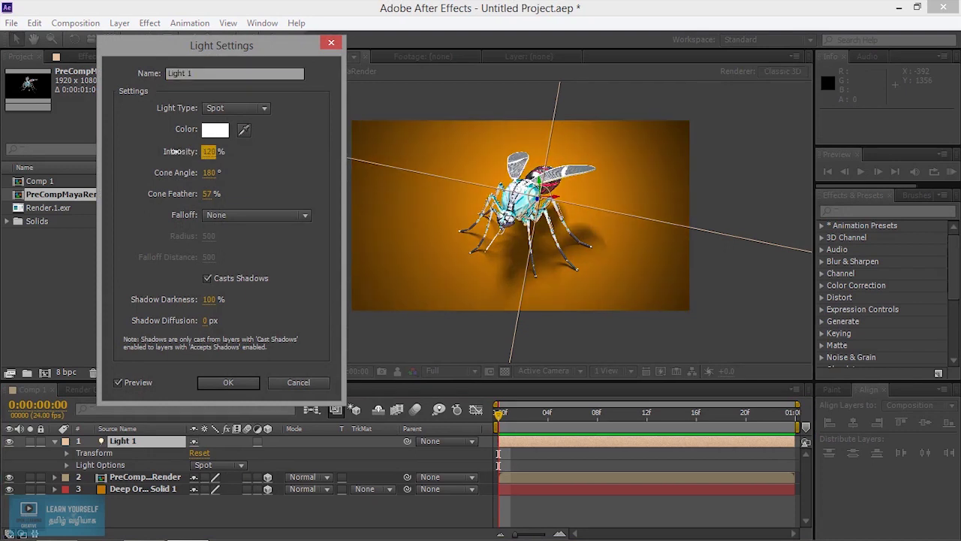
{"action": "left_click_drag", "start_coordinate": [203, 162], "coordinate": [193, 160]}
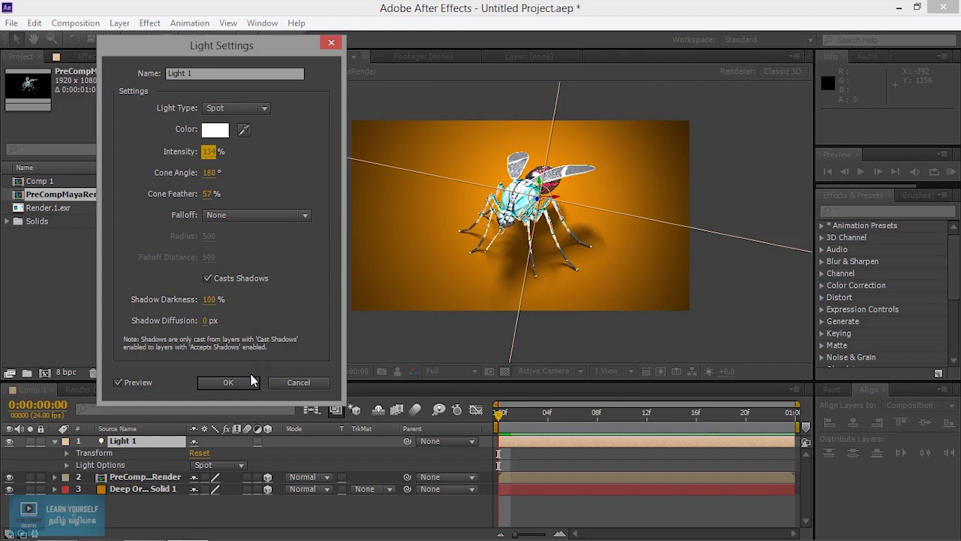
{"action": "left_click", "coordinate": [250, 385]}
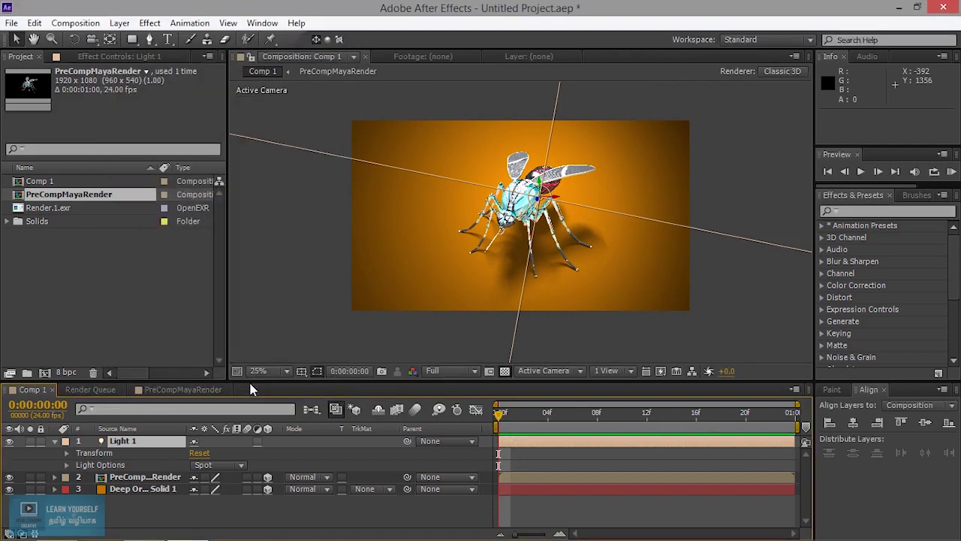
Step: Use a 2 Views - Horizontal layout and drag Light 1 back in Top view to about 1130.6, 369.4, -1421.5
{"action": "left_click", "coordinate": [611, 371]}
{"action": "left_click", "coordinate": [635, 406]}
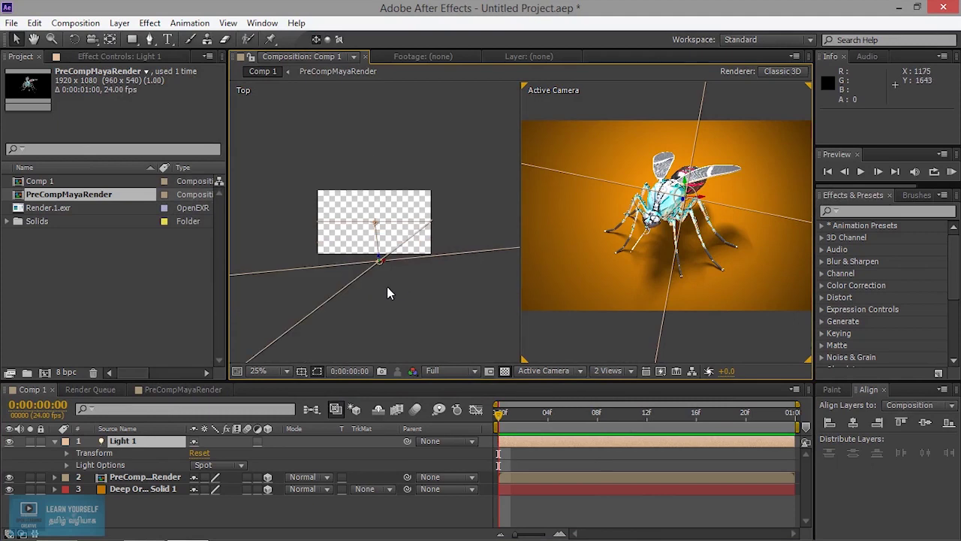
{"action": "scroll", "coordinate": [386, 286], "scroll_direction": "up", "scroll_amount": 3}
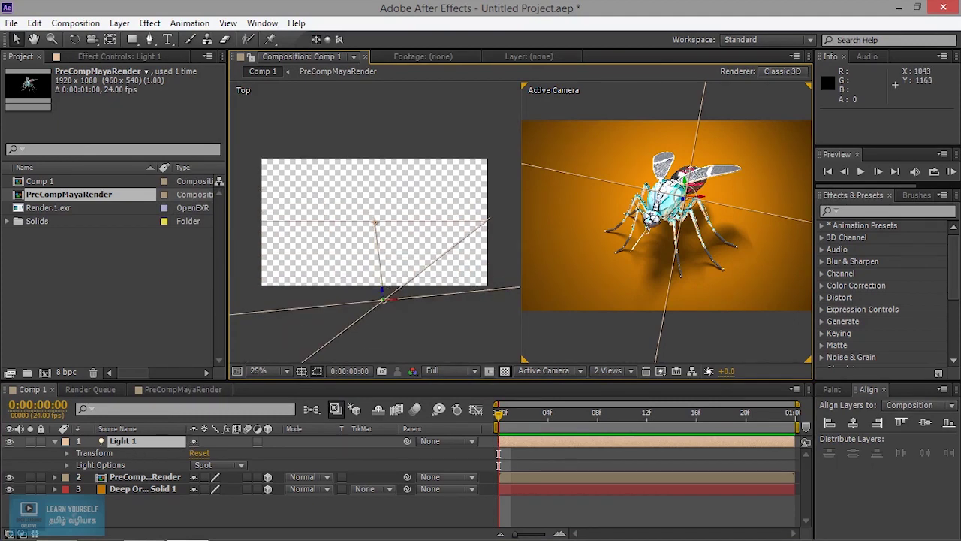
{"action": "left_click_drag", "start_coordinate": [383, 299], "coordinate": [386, 336]}
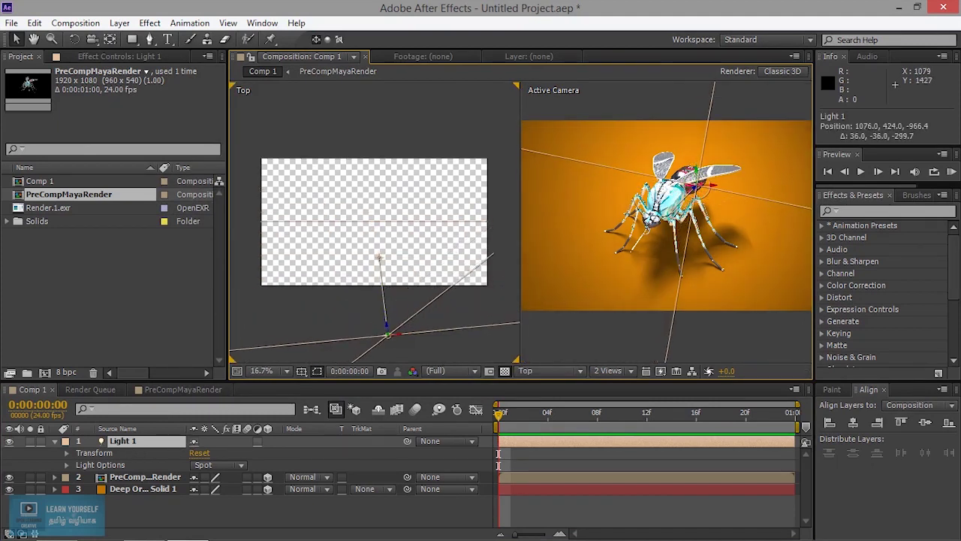
{"action": "left_click_drag", "start_coordinate": [387, 336], "coordinate": [389, 353]}
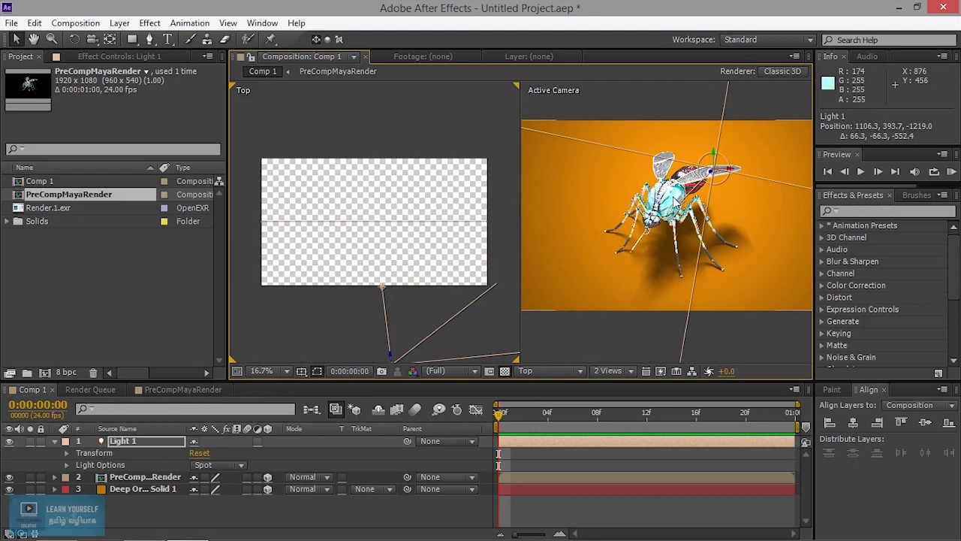
{"action": "key", "text": "comma"}
{"action": "key", "text": "comma"}
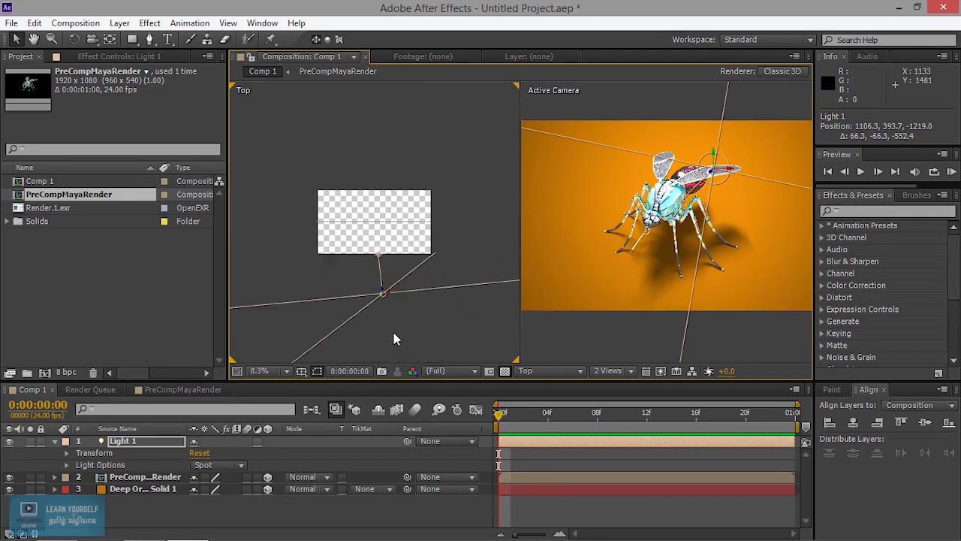
{"action": "left_click_drag", "start_coordinate": [375, 254], "coordinate": [380, 267]}
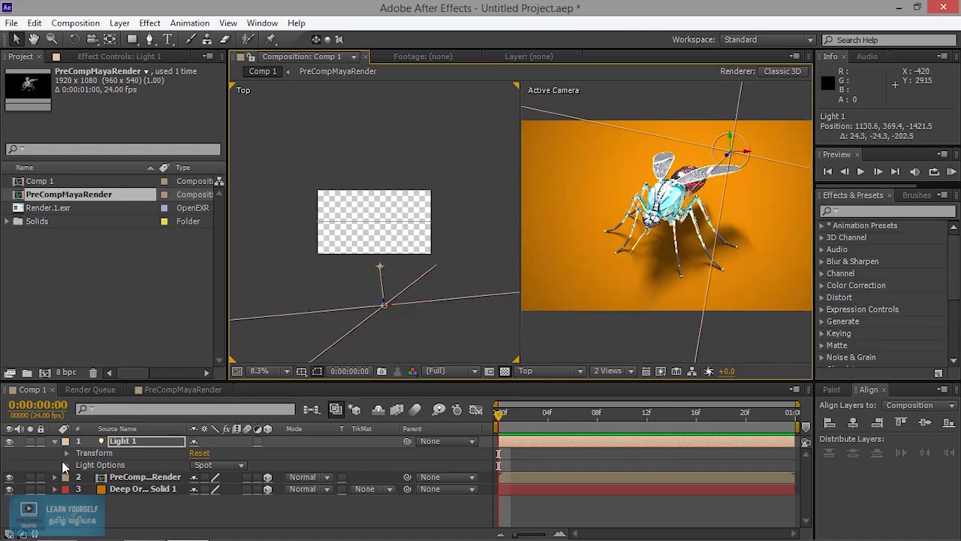
Step: Expand Light 1's transform and light options and narrow its Cone Angle toward 79°
{"action": "left_click", "coordinate": [66, 454]}
{"action": "scroll", "coordinate": [109, 450], "scroll_direction": "down", "scroll_amount": 3}
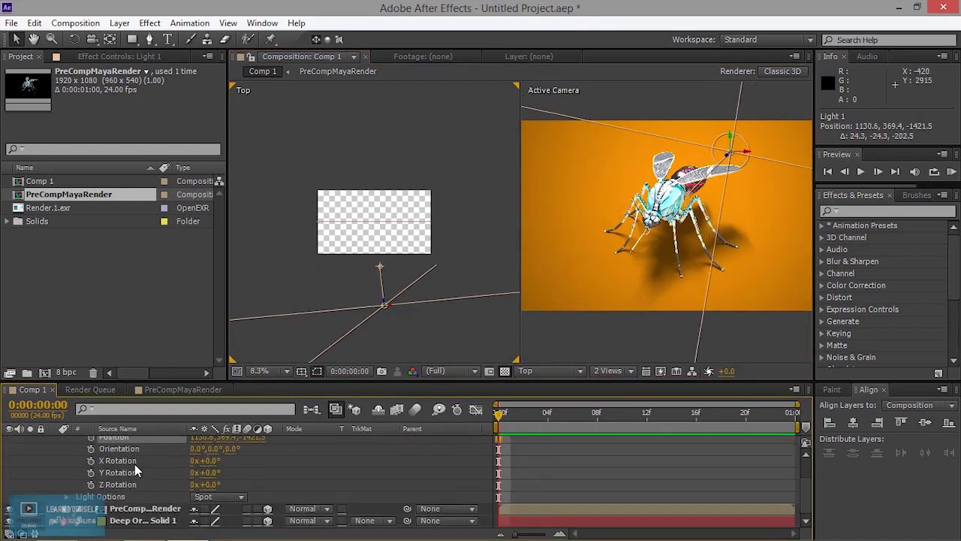
{"action": "left_click", "coordinate": [66, 497]}
{"action": "scroll", "coordinate": [156, 488], "scroll_direction": "down", "scroll_amount": 3}
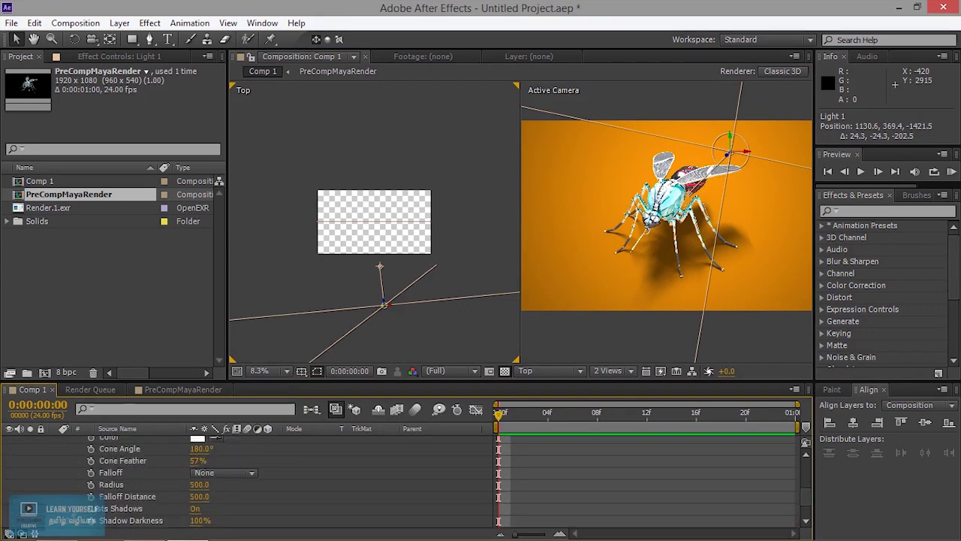
{"action": "left_click_drag", "start_coordinate": [200, 449], "coordinate": [125, 448]}
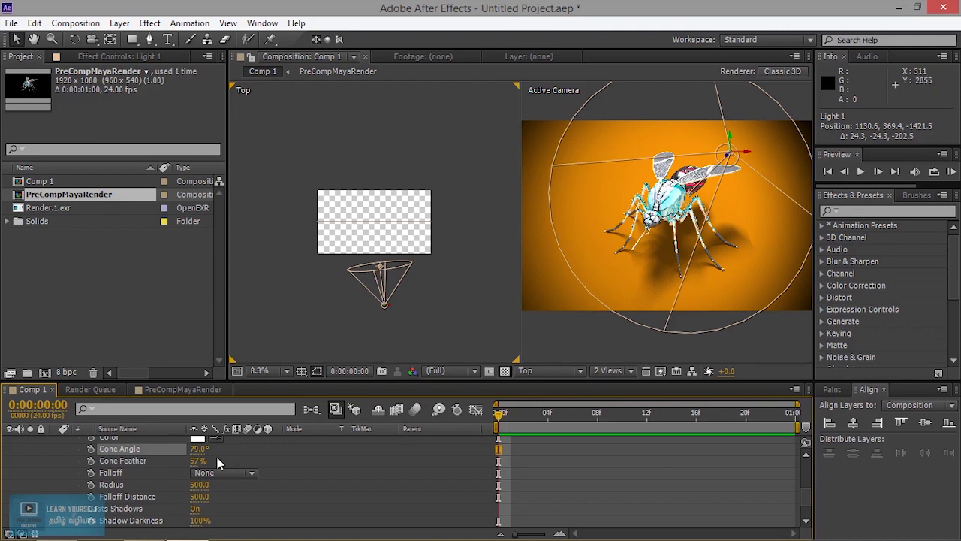
Step: Move Light 1 further back in Top view, undoing an accidental point-of-interest re-aim
{"action": "left_click_drag", "start_coordinate": [383, 304], "coordinate": [389, 342]}
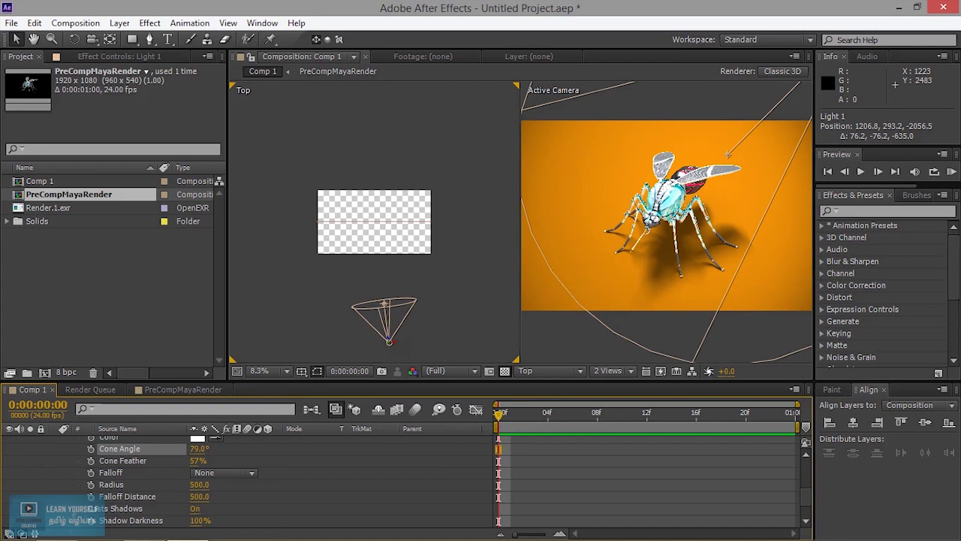
{"action": "left_click", "coordinate": [389, 342]}
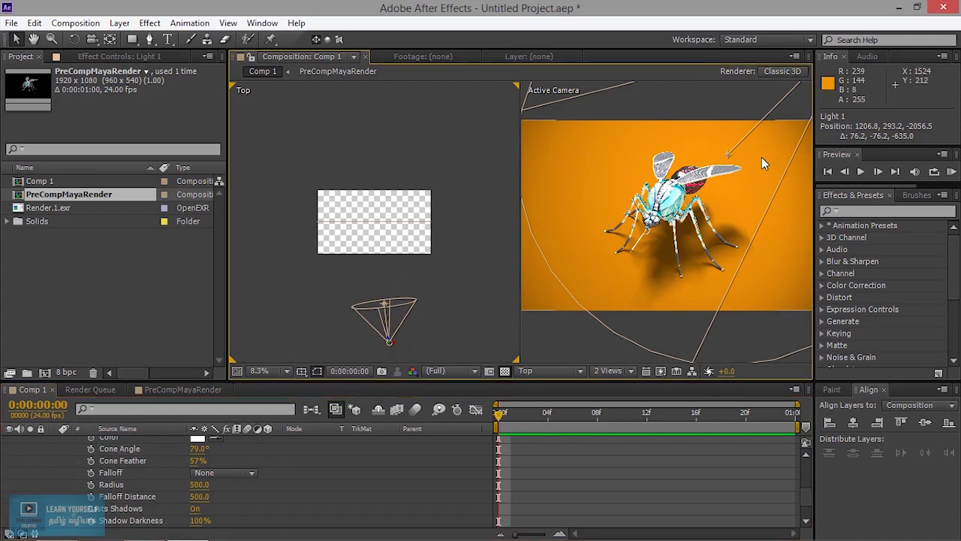
{"action": "left_click_drag", "start_coordinate": [383, 308], "coordinate": [383, 306]}
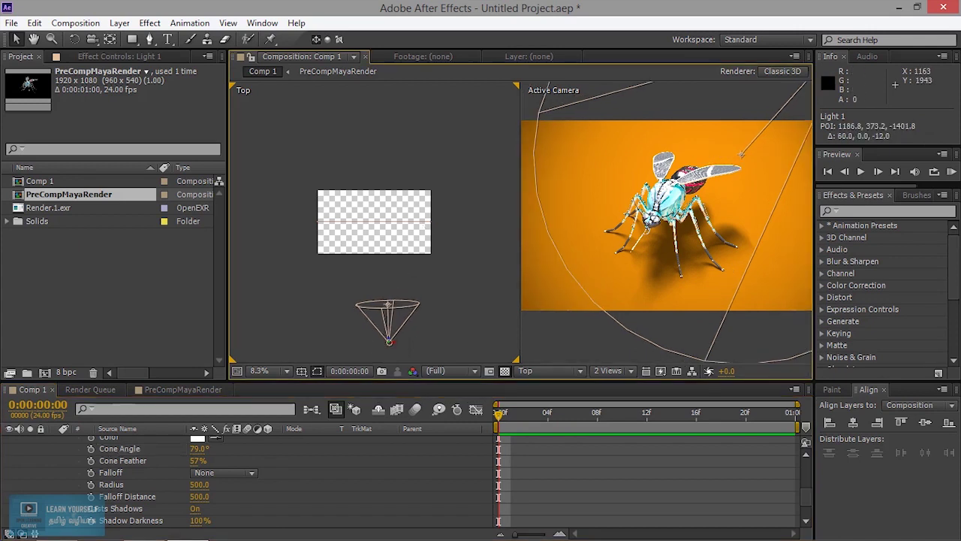
{"action": "key", "text": "ctrl+z"}
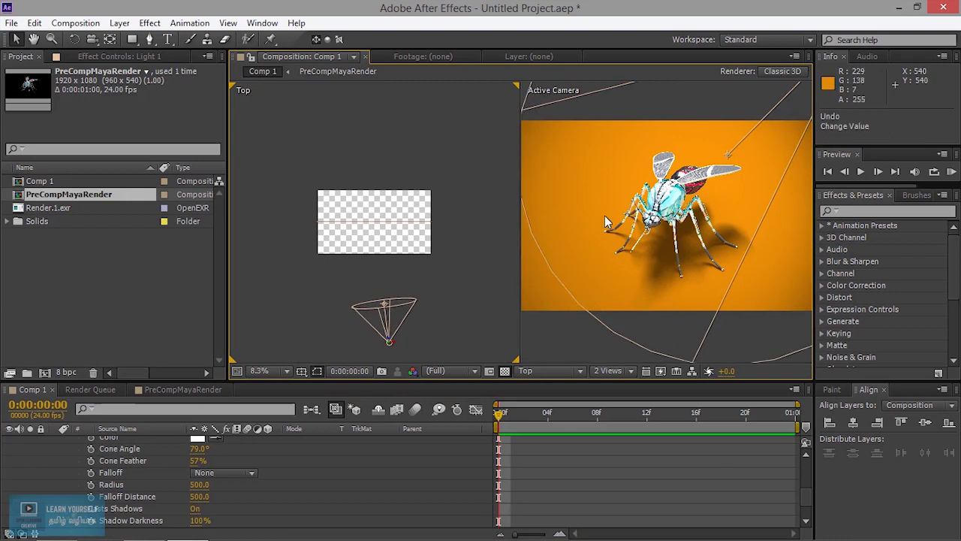
{"action": "left_click", "coordinate": [612, 372]}
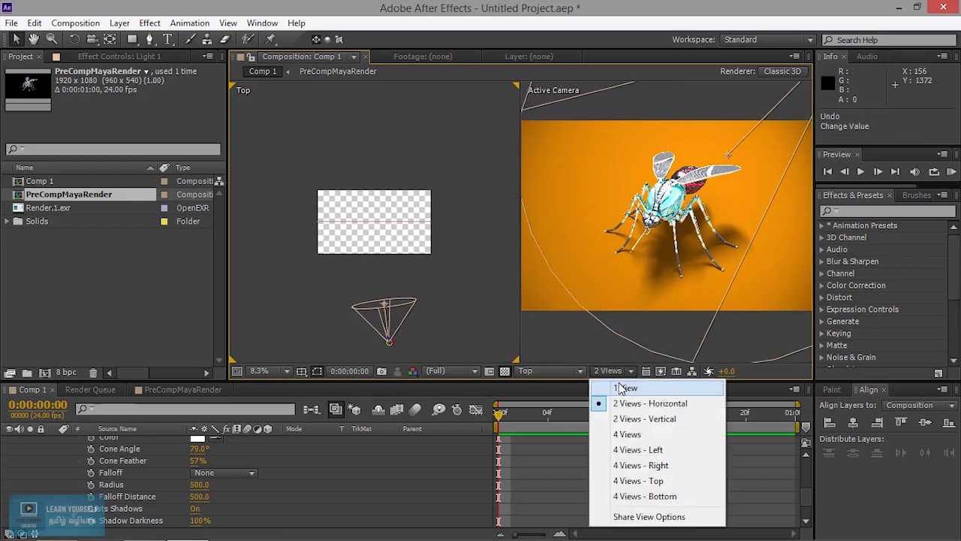
Step: Switch the viewer to a single Active Camera view, deselect the light, and settle on 50% zoom
{"action": "left_click", "coordinate": [620, 384]}
{"action": "left_click", "coordinate": [285, 284]}
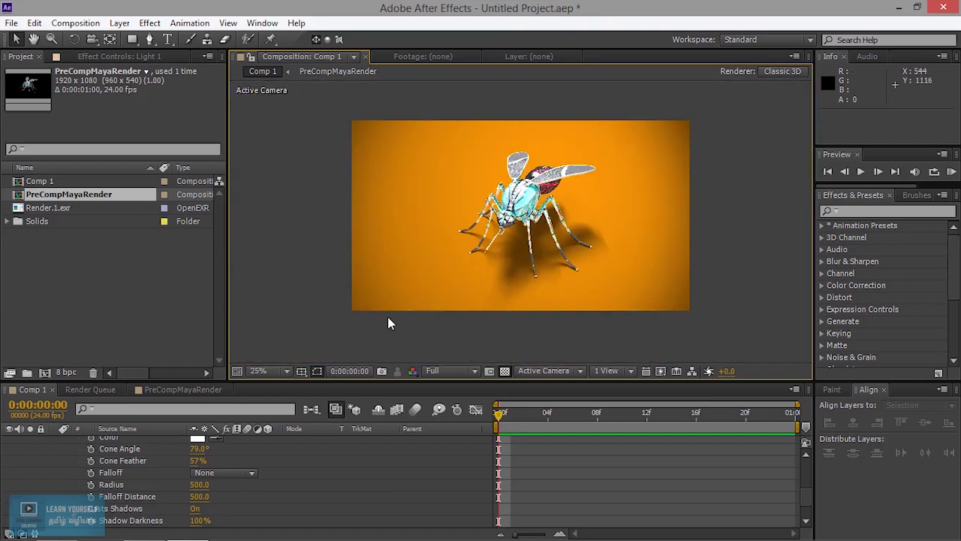
{"action": "left_click", "coordinate": [290, 284]}
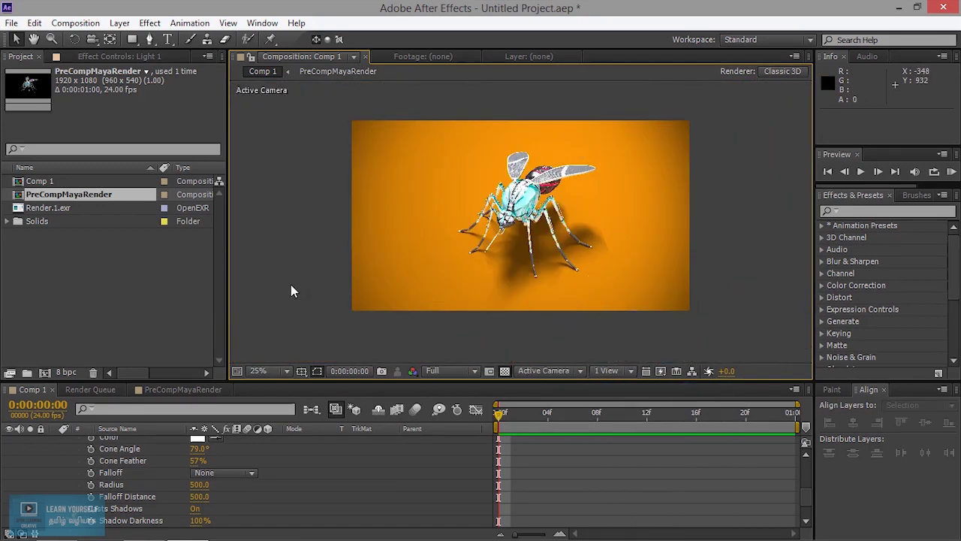
{"action": "key", "text": "period"}
{"action": "key", "text": "comma"}
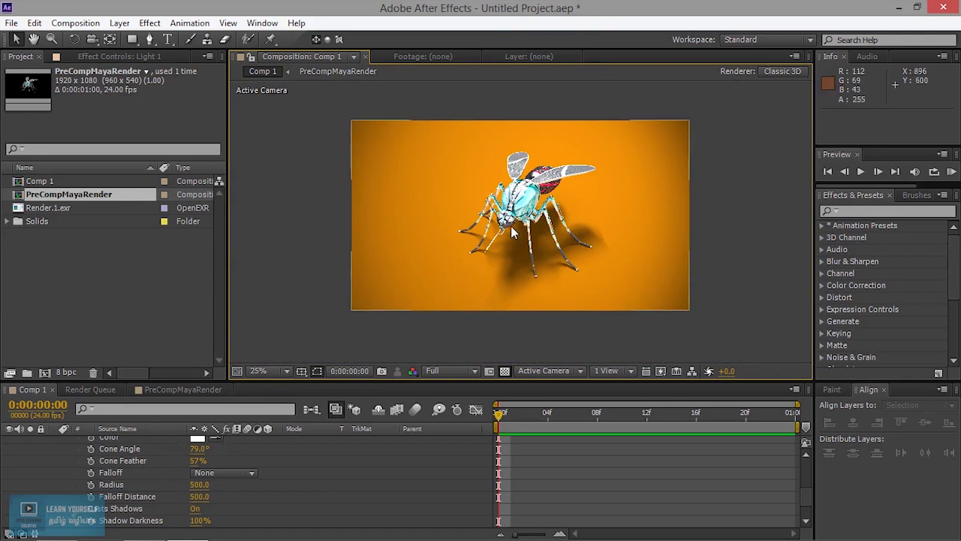
{"action": "key", "text": "period"}
{"action": "key", "text": "comma"}
{"action": "key", "text": "period"}
{"action": "key", "text": "comma"}
{"action": "key", "text": "period"}
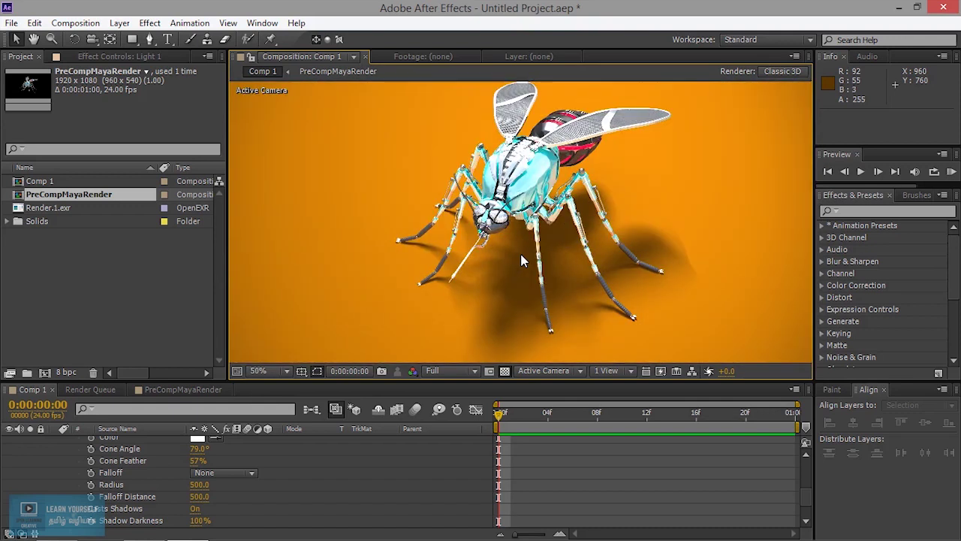
{"action": "key", "text": "comma"}
{"action": "key", "text": "period"}
Step: Collapse Light 1's properties in the timeline
{"action": "scroll", "coordinate": [153, 466], "scroll_direction": "up", "scroll_amount": 5}
{"action": "scroll", "coordinate": [152, 466], "scroll_direction": "down", "scroll_amount": 2}
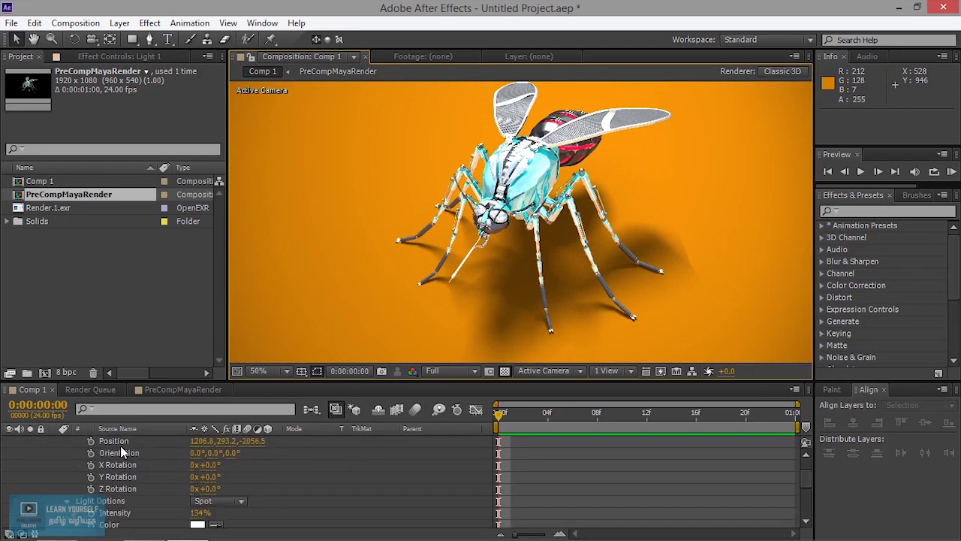
{"action": "scroll", "coordinate": [119, 444], "scroll_direction": "up", "scroll_amount": 2}
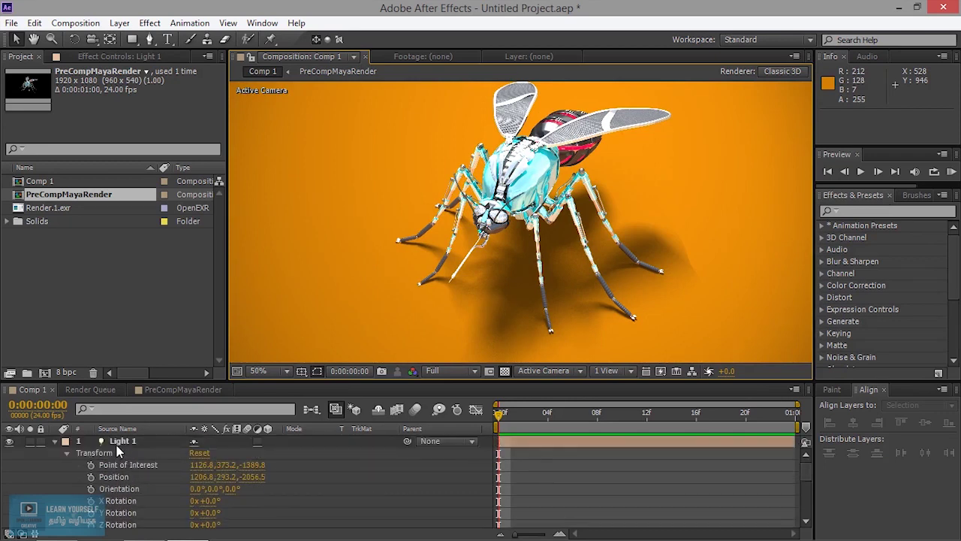
{"action": "left_click", "coordinate": [58, 441]}
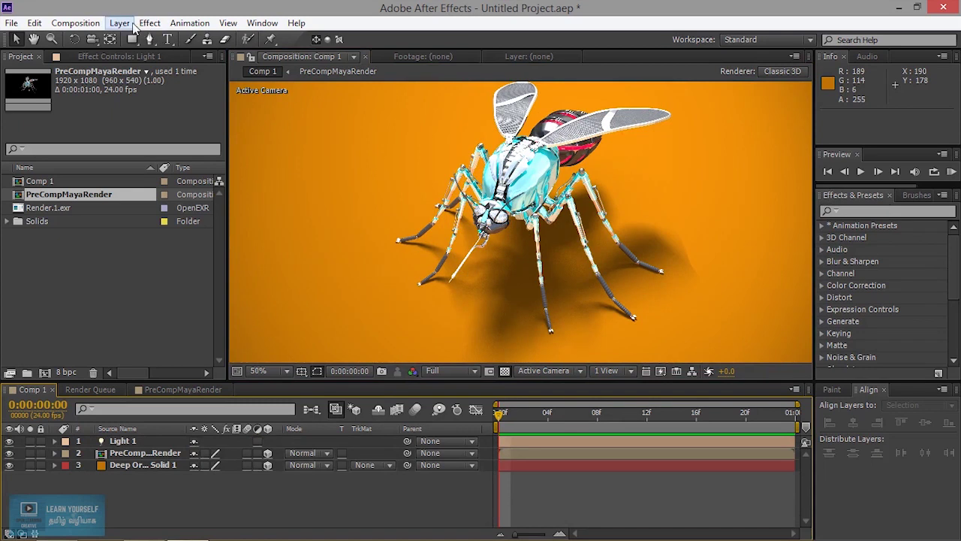
Step: Add a Two-Node Camera 1 with the 50mm preset and Depth of Field enabled
{"action": "left_click", "coordinate": [119, 22]}
{"action": "mouse_move", "coordinate": [194, 38]}
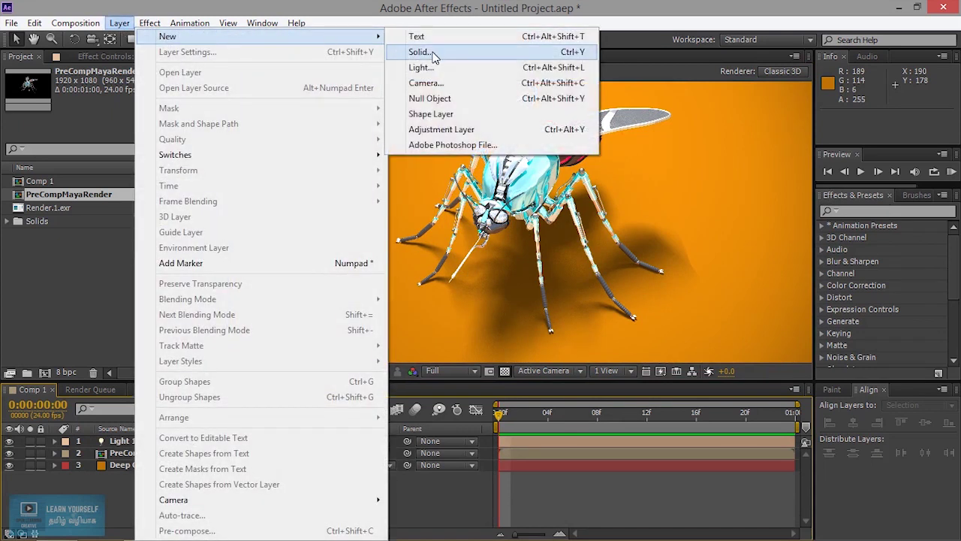
{"action": "left_click", "coordinate": [440, 84]}
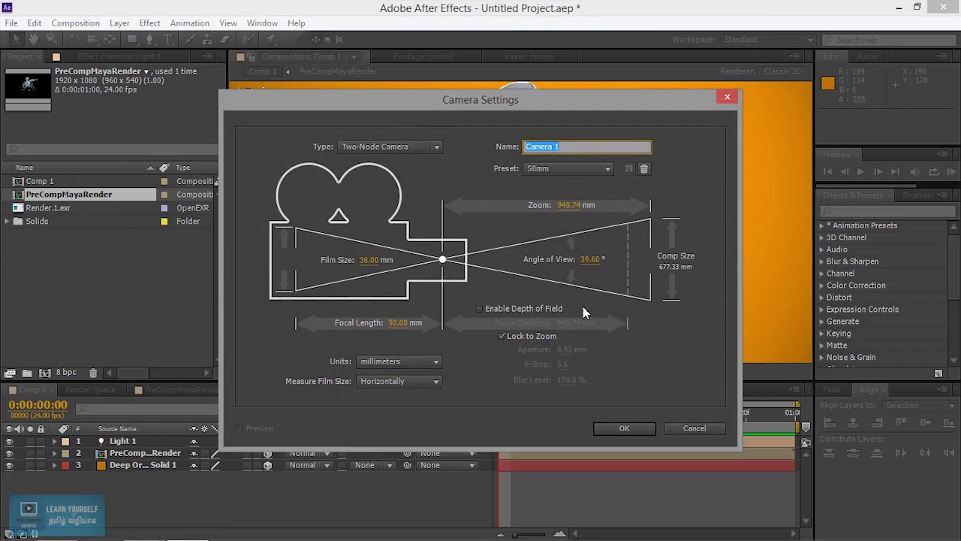
{"action": "left_click", "coordinate": [478, 308]}
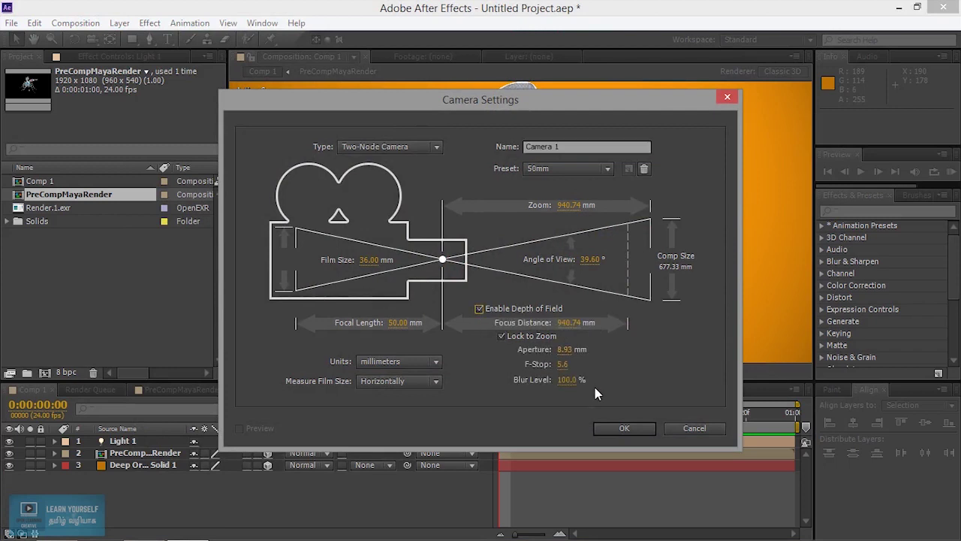
{"action": "left_click", "coordinate": [628, 427]}
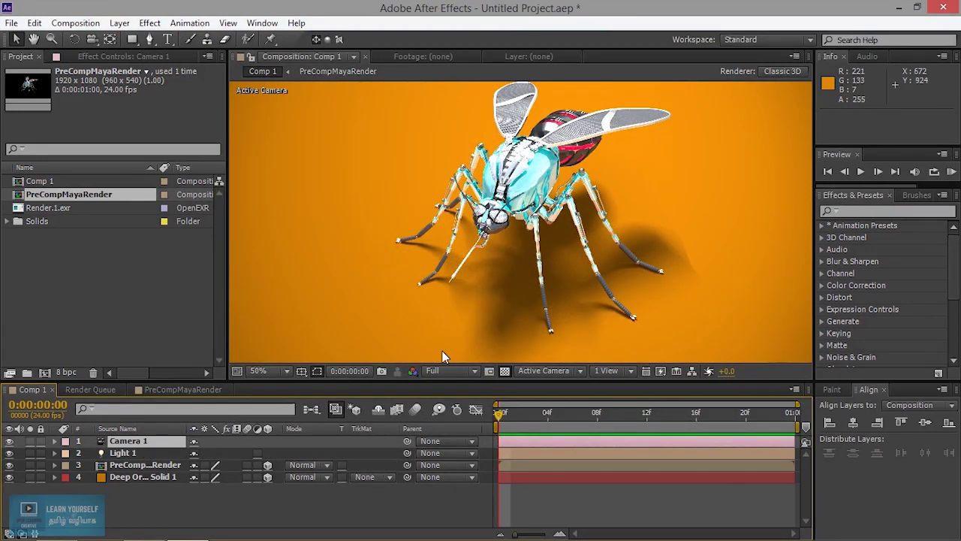
{"action": "left_click", "coordinate": [623, 372]}
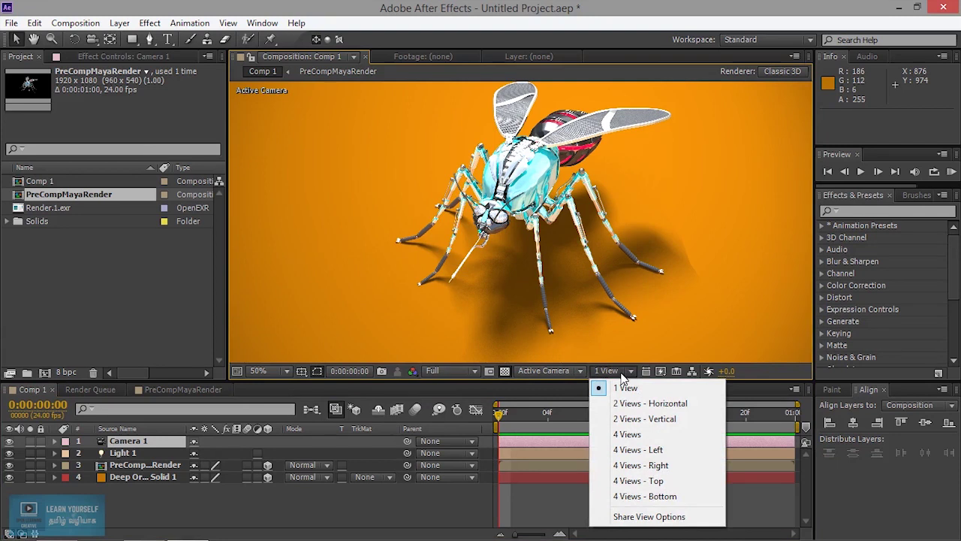
{"action": "left_click", "coordinate": [622, 374]}
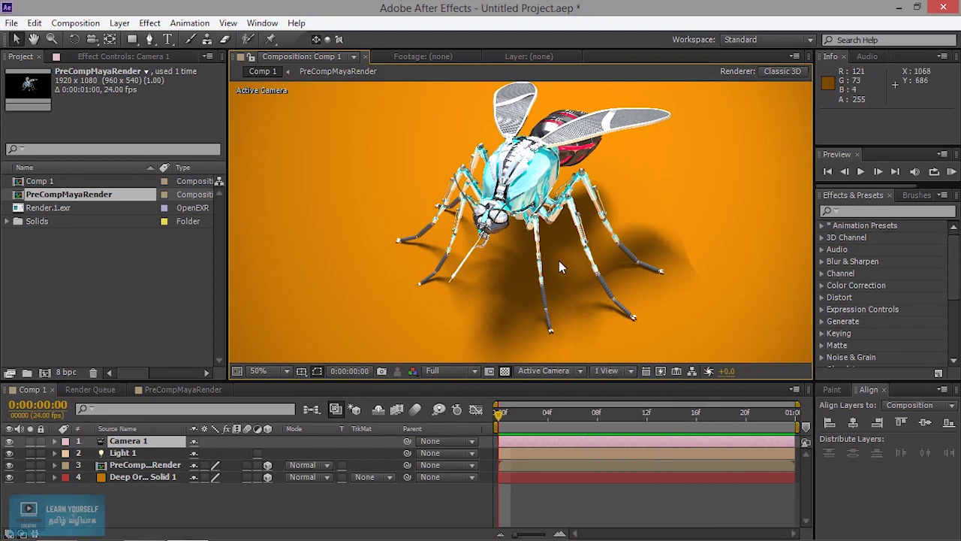
{"action": "left_click", "coordinate": [148, 443]}
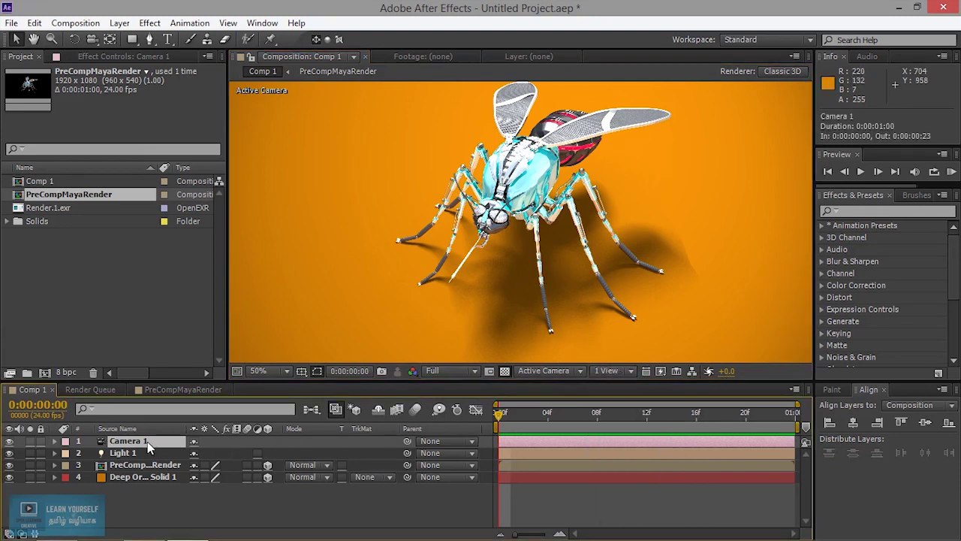
{"action": "left_click", "coordinate": [92, 39]}
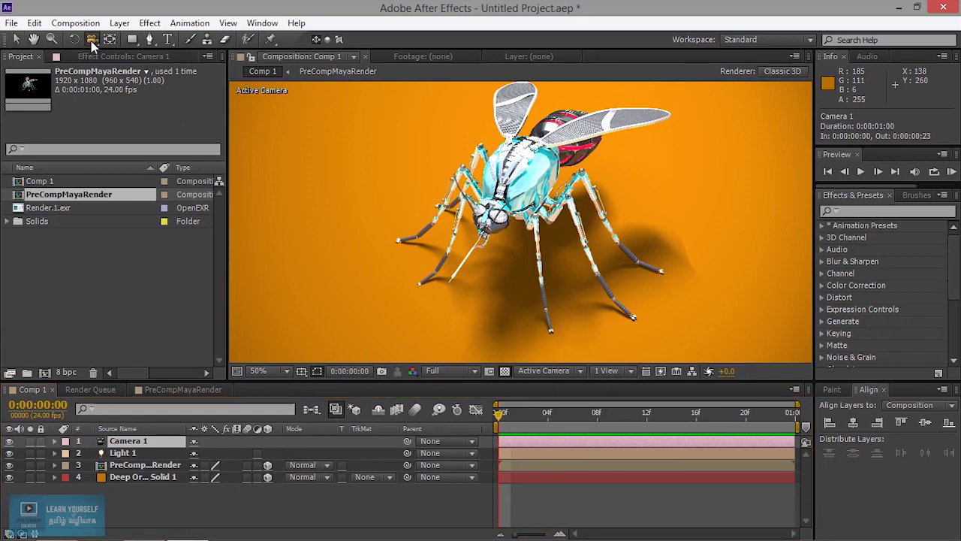
{"action": "left_click_drag", "start_coordinate": [506, 237], "coordinate": [407, 332]}
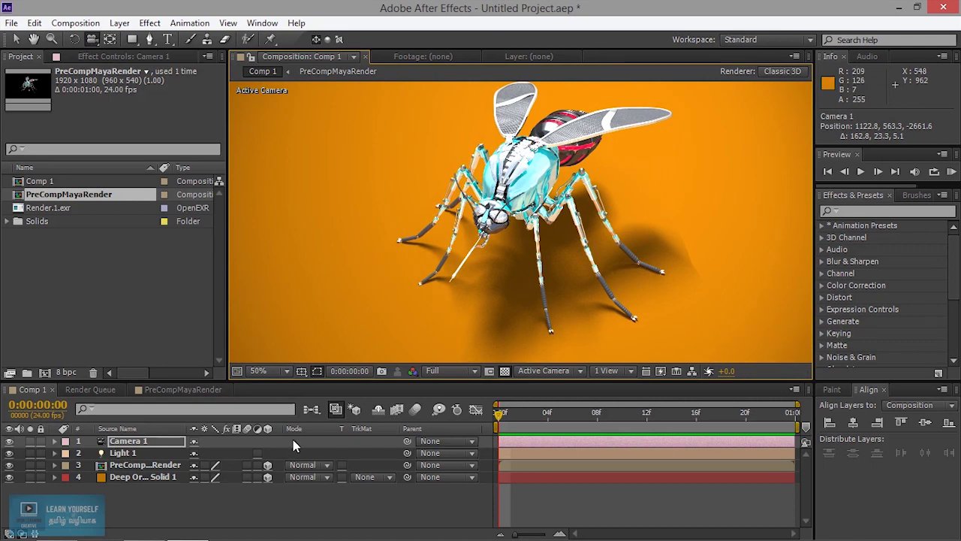
{"action": "scroll", "coordinate": [528, 247], "scroll_direction": "down", "scroll_amount": 2}
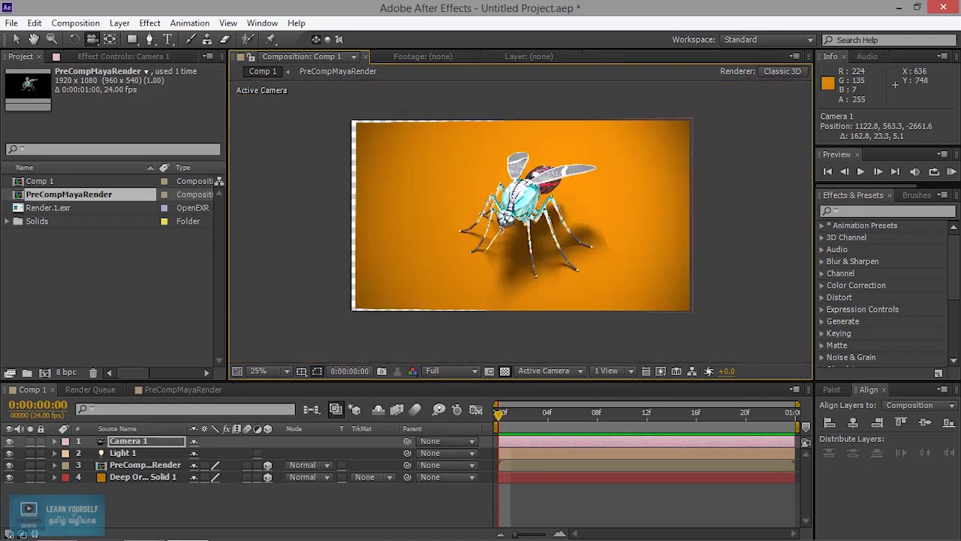
{"action": "key", "text": "ctrl+z"}
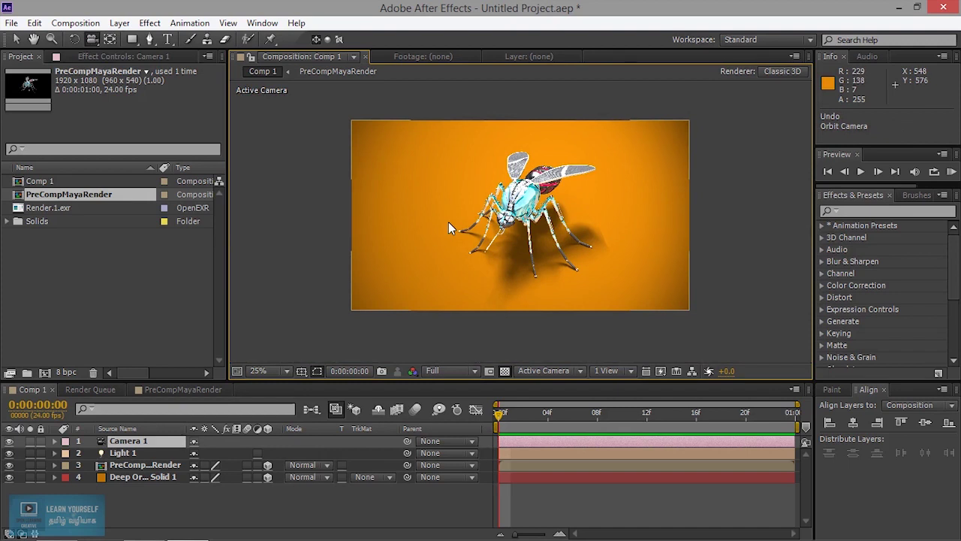
{"action": "left_click", "coordinate": [146, 476]}
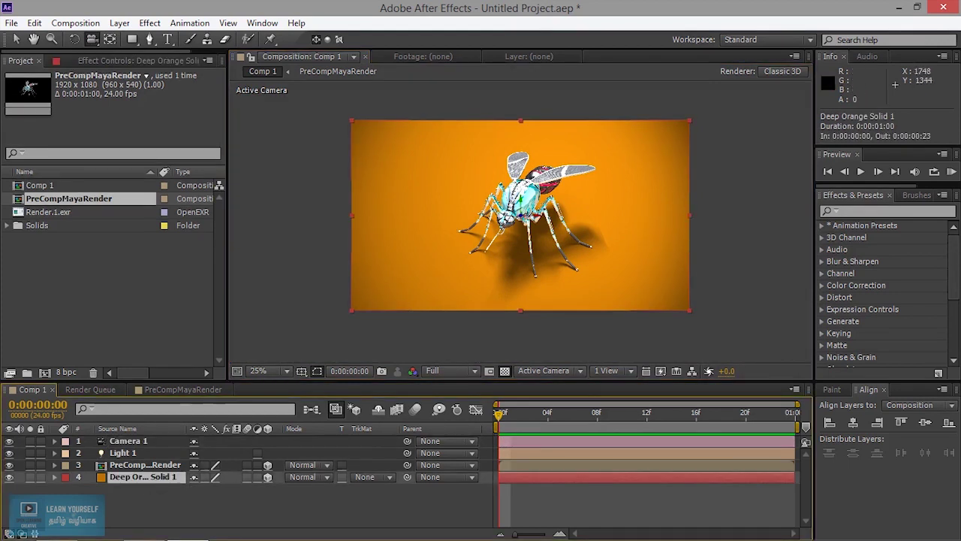
{"action": "left_click", "coordinate": [610, 370]}
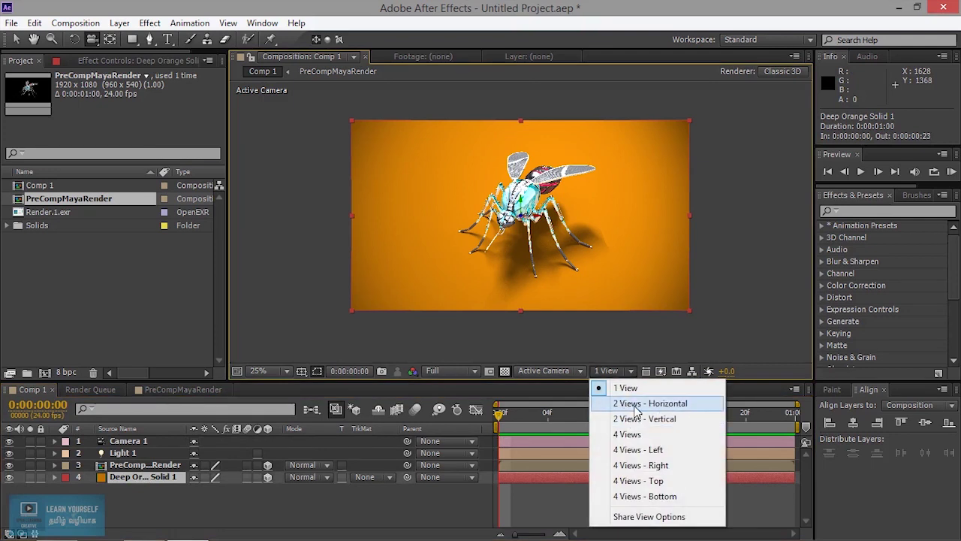
Step: Split the viewer into two views and move the orange solid back in depth to Z 228
{"action": "left_click", "coordinate": [638, 403]}
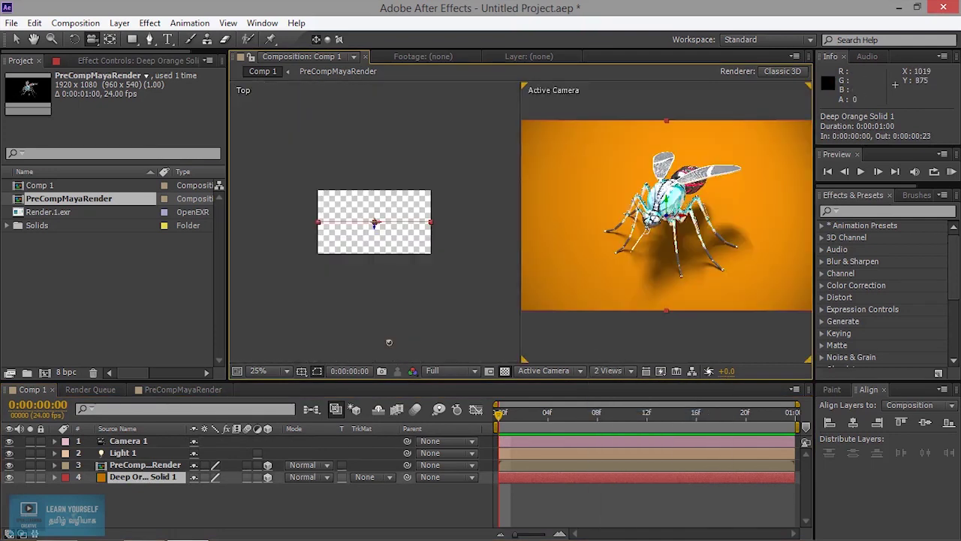
{"action": "scroll", "coordinate": [389, 342], "scroll_direction": "up", "scroll_amount": 3}
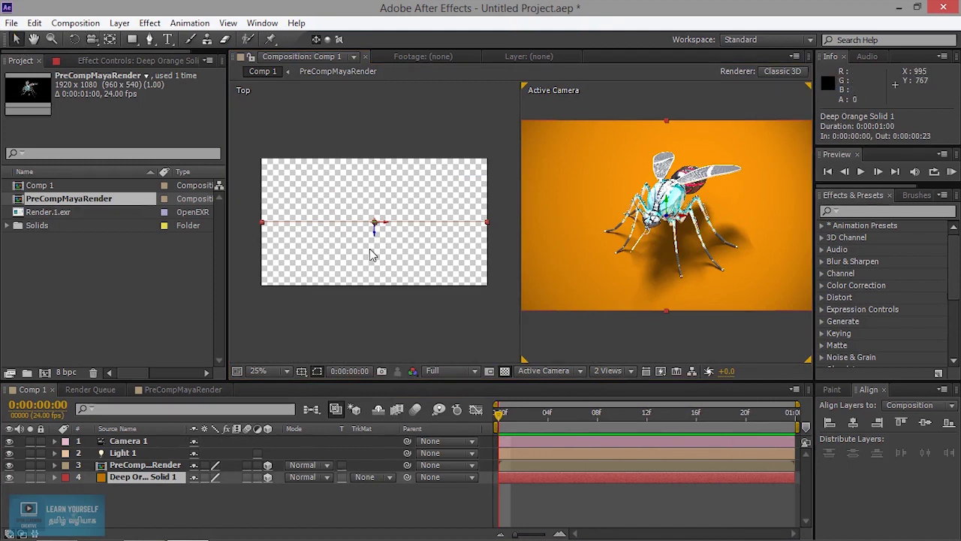
{"action": "left_click_drag", "start_coordinate": [374, 229], "coordinate": [374, 200]}
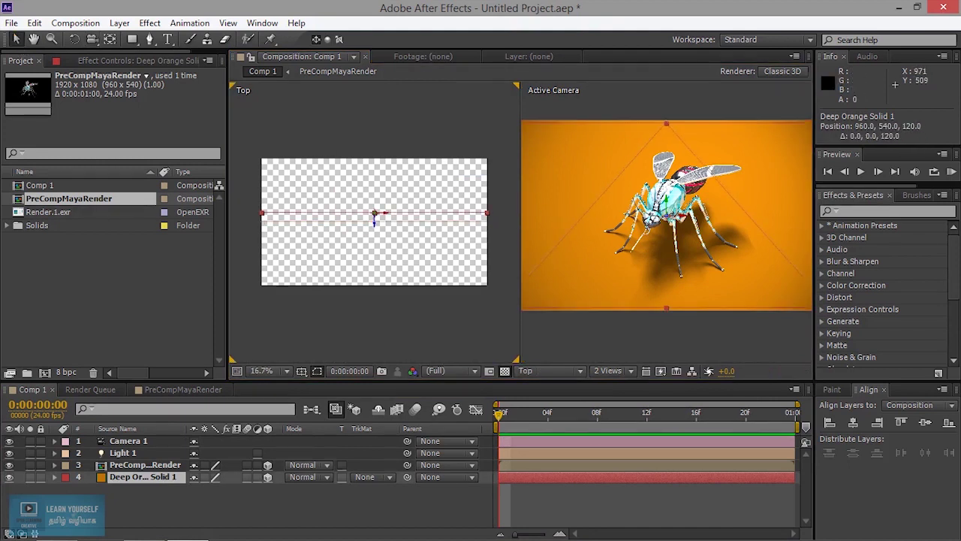
{"action": "left_click_drag", "start_coordinate": [375, 202], "coordinate": [375, 204]}
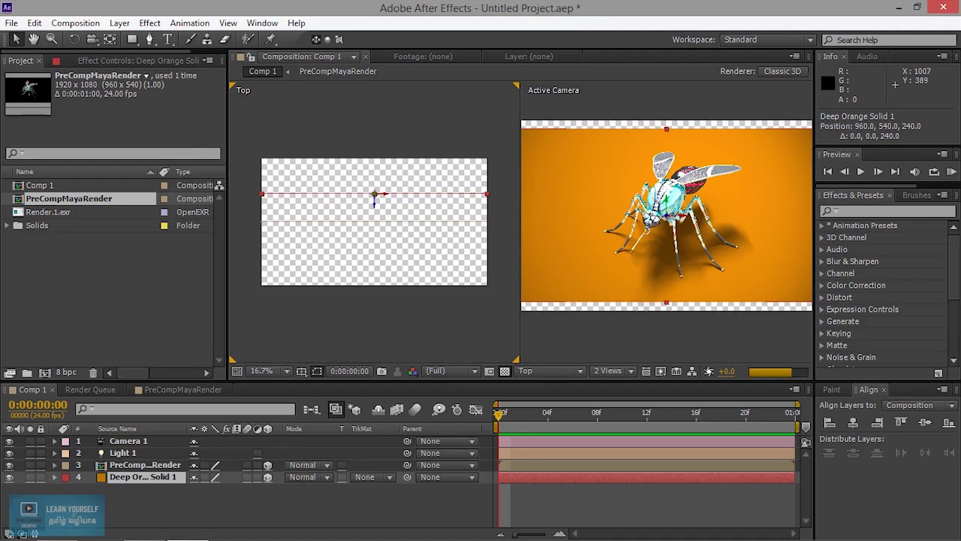
Step: Scale Deep Orange Solid 1 to 147% so it fills the frame
{"action": "left_click", "coordinate": [142, 465]}
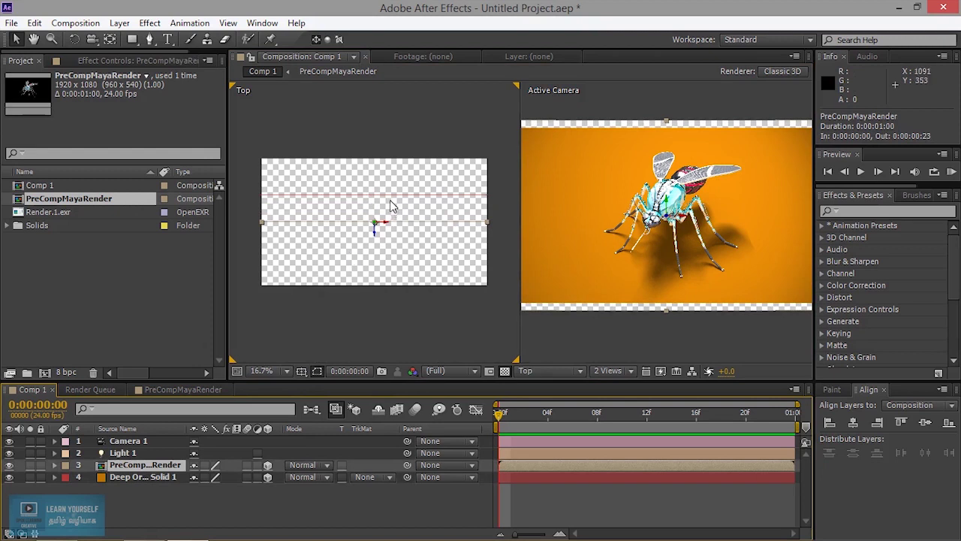
{"action": "left_click", "coordinate": [137, 477]}
{"action": "key", "text": "s"}
{"action": "left_click_drag", "start_coordinate": [217, 489], "coordinate": [253, 489]}
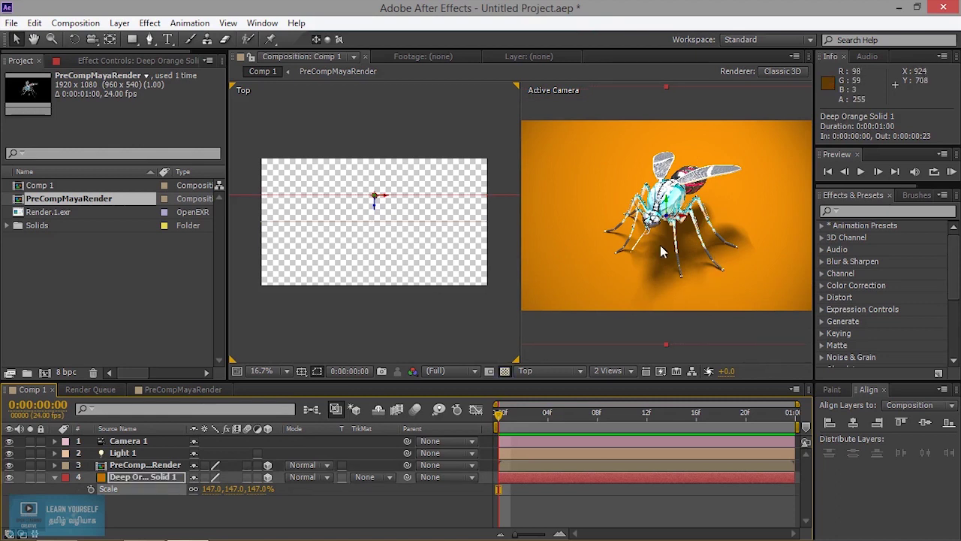
Step: Try orbiting Camera 1 in the Active Camera view, undo the orbit, and open the viewer layout choices
{"action": "left_click", "coordinate": [129, 441]}
{"action": "left_click", "coordinate": [92, 39]}
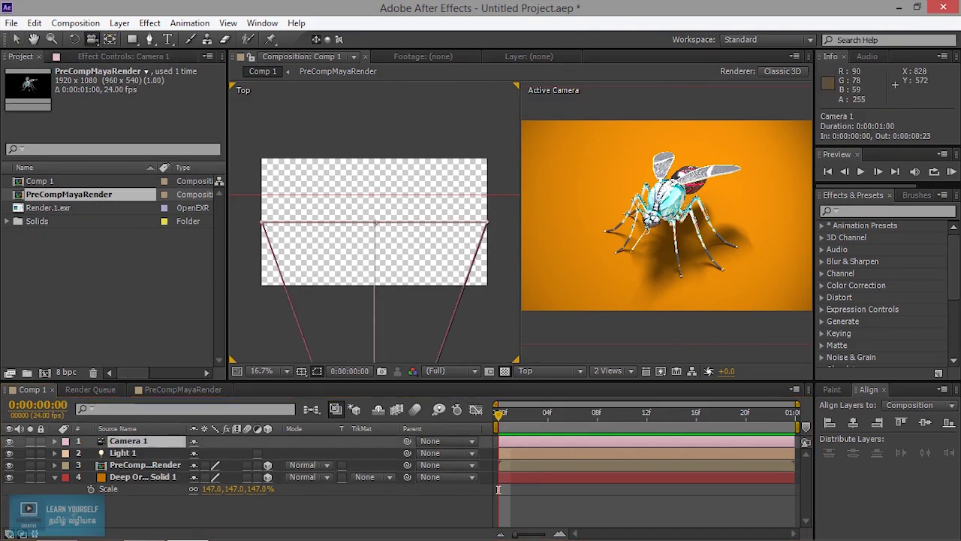
{"action": "left_click_drag", "start_coordinate": [645, 225], "coordinate": [600, 292]}
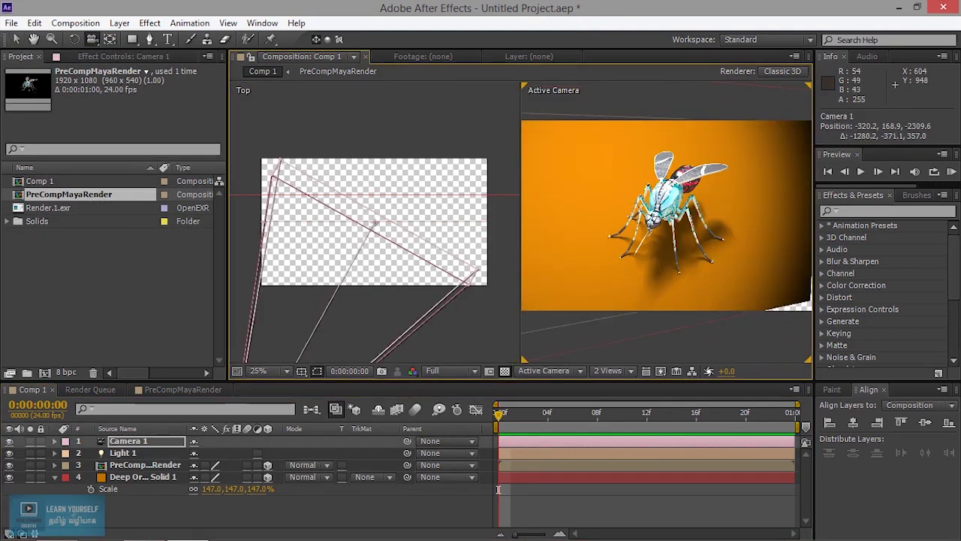
{"action": "left_click_drag", "start_coordinate": [570, 248], "coordinate": [608, 249]}
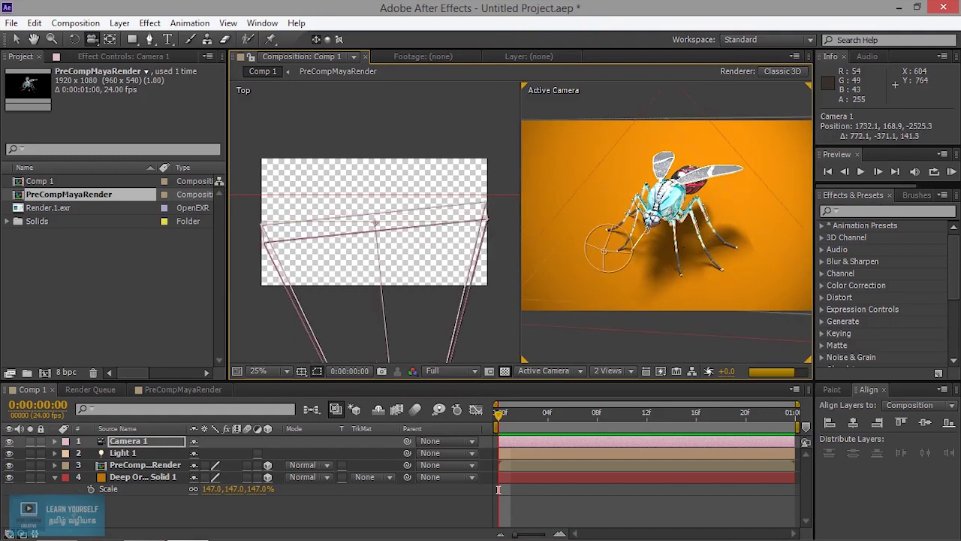
{"action": "key", "text": "ctrl+z"}
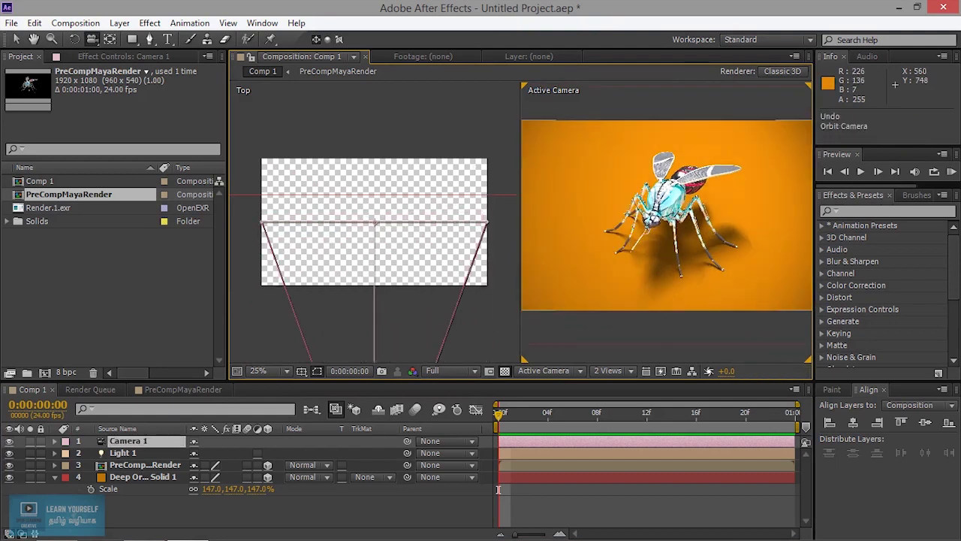
{"action": "left_click", "coordinate": [609, 371]}
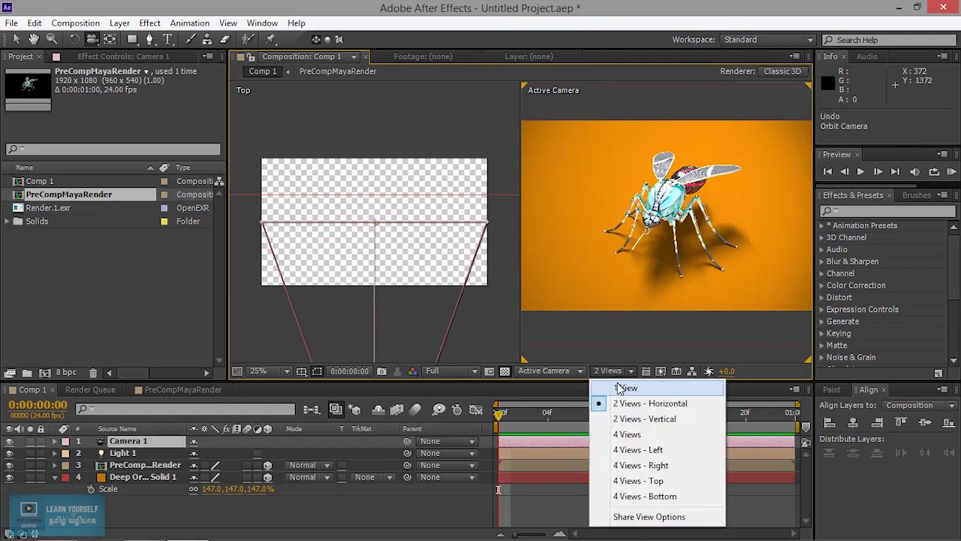
Step: Return to one view and keyframe Camera 1's Position, Point of Interest, Orientation and X/Y/Z Rotation at 0s
{"action": "left_click", "coordinate": [620, 389]}
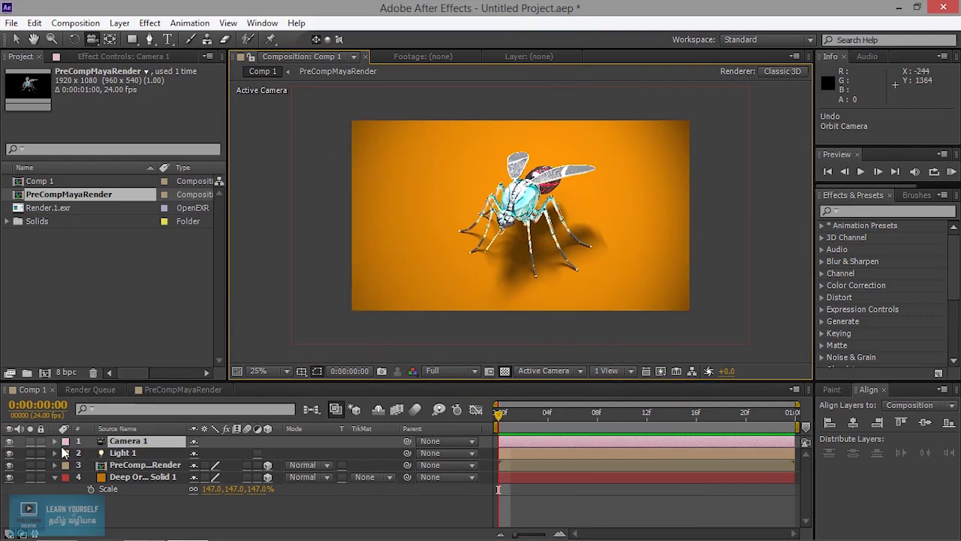
{"action": "left_click", "coordinate": [54, 441]}
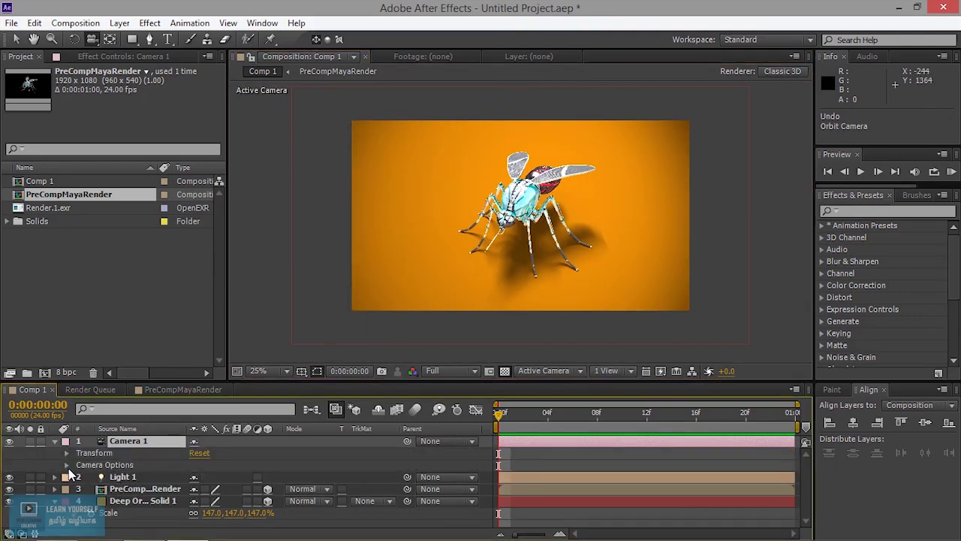
{"action": "left_click", "coordinate": [66, 453]}
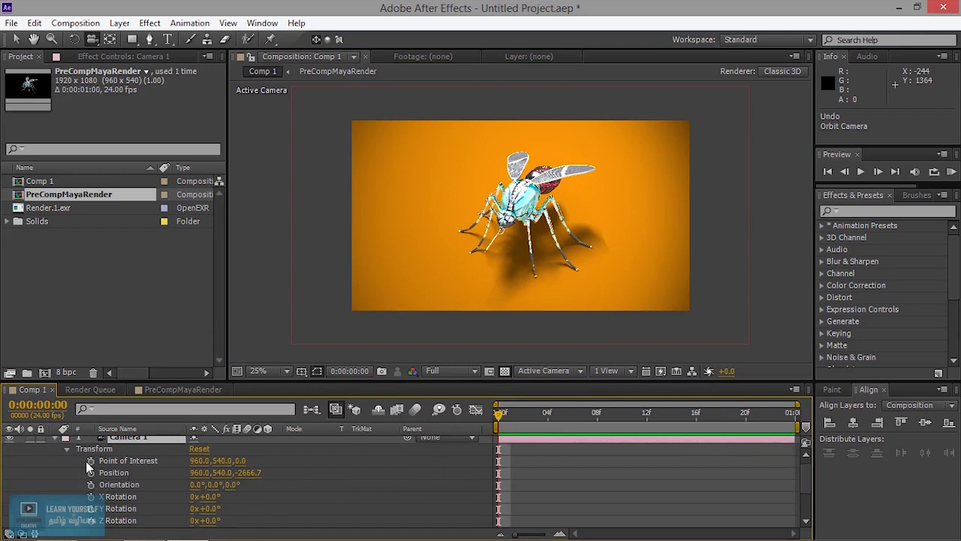
{"action": "left_click", "coordinate": [91, 472]}
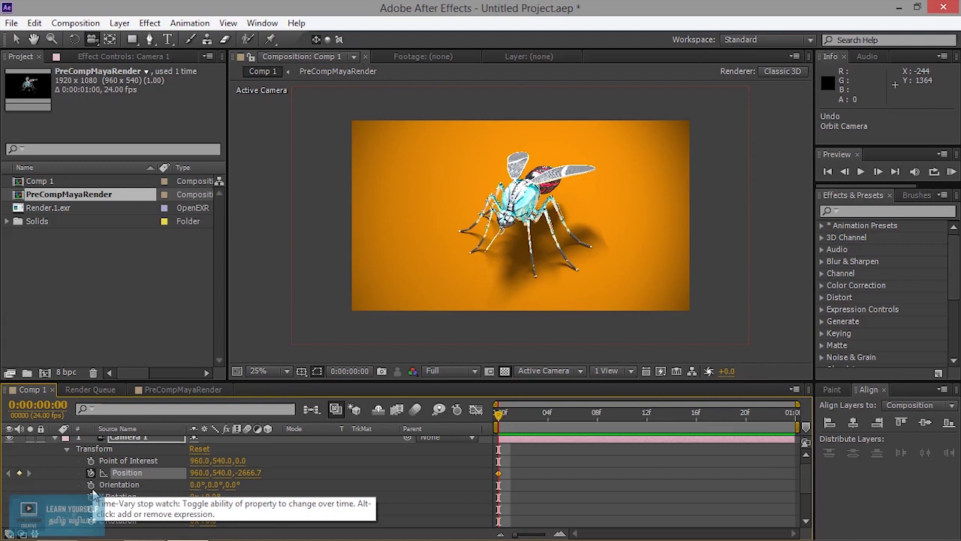
{"action": "left_click", "coordinate": [91, 485]}
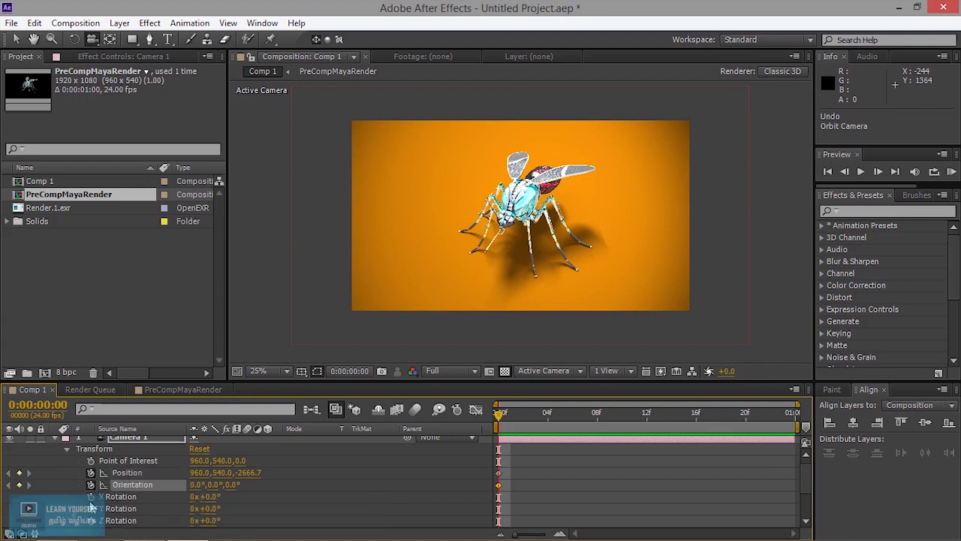
{"action": "left_click", "coordinate": [90, 496]}
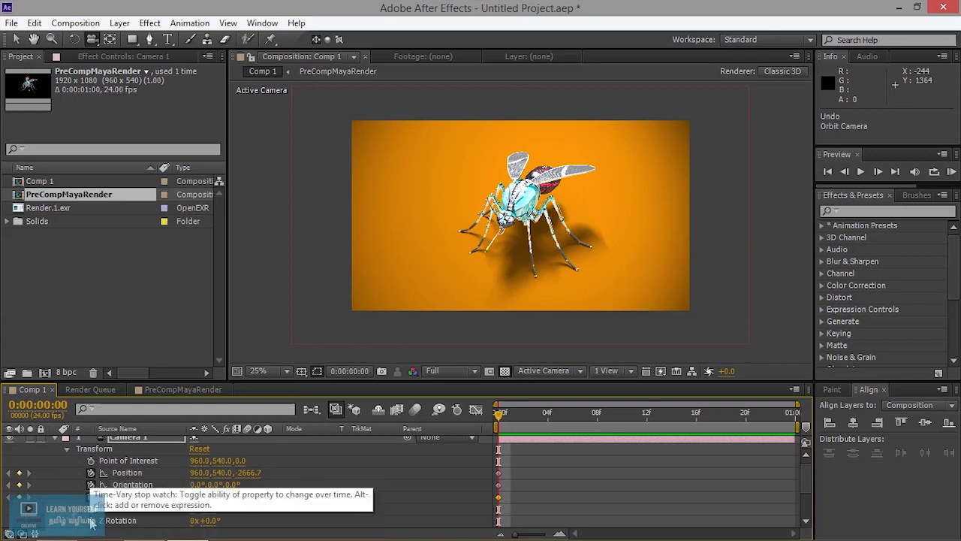
{"action": "left_click", "coordinate": [90, 508]}
{"action": "left_click", "coordinate": [91, 520]}
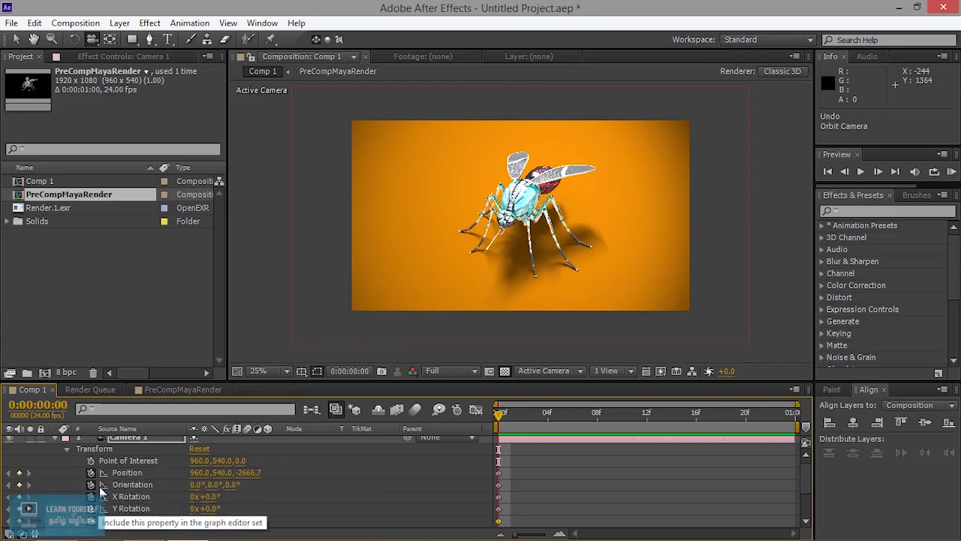
{"action": "left_click", "coordinate": [91, 460]}
Step: Reveal Camera 1's Camera Options properties
{"action": "scroll", "coordinate": [138, 488], "scroll_direction": "down", "scroll_amount": 3}
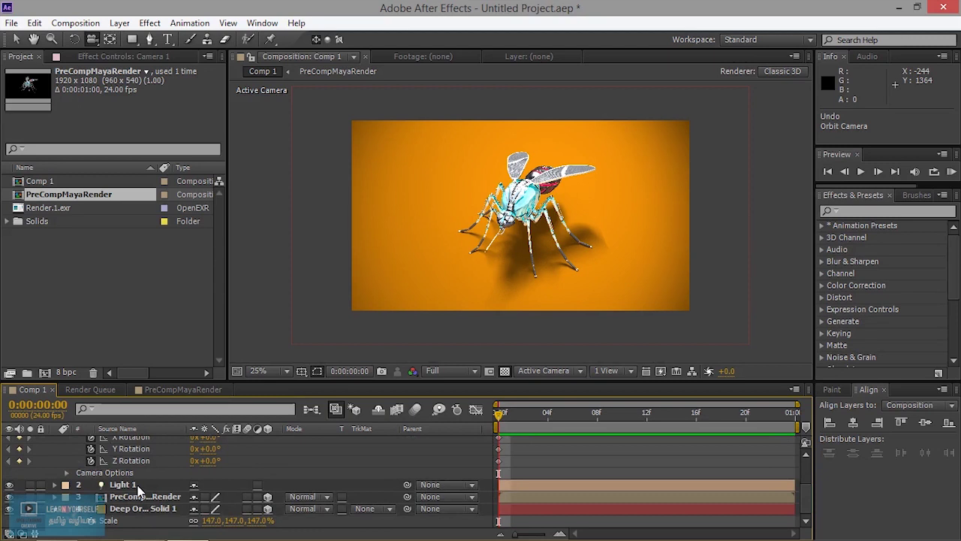
{"action": "scroll", "coordinate": [146, 497], "scroll_direction": "up", "scroll_amount": 3}
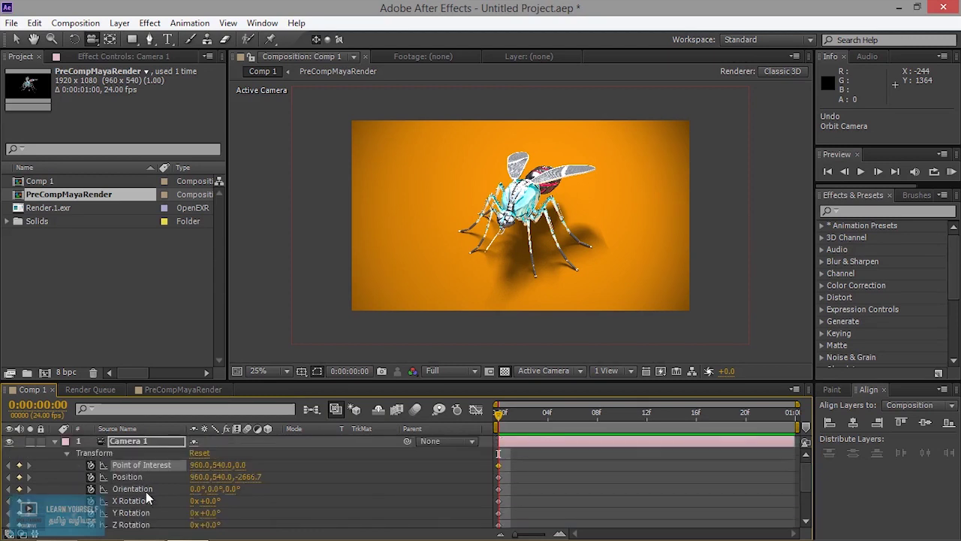
{"action": "scroll", "coordinate": [137, 494], "scroll_direction": "down", "scroll_amount": 3}
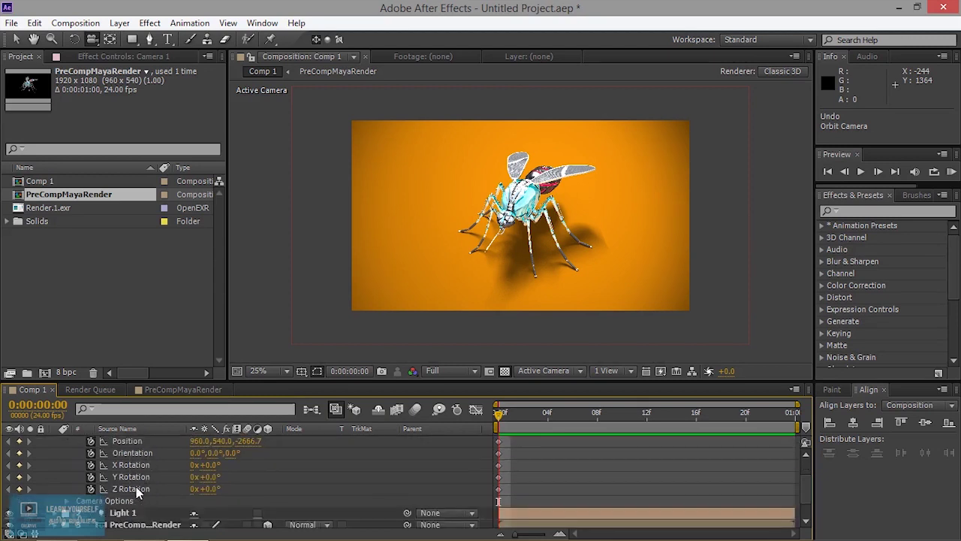
{"action": "left_click", "coordinate": [66, 501]}
{"action": "scroll", "coordinate": [101, 496], "scroll_direction": "down", "scroll_amount": 5}
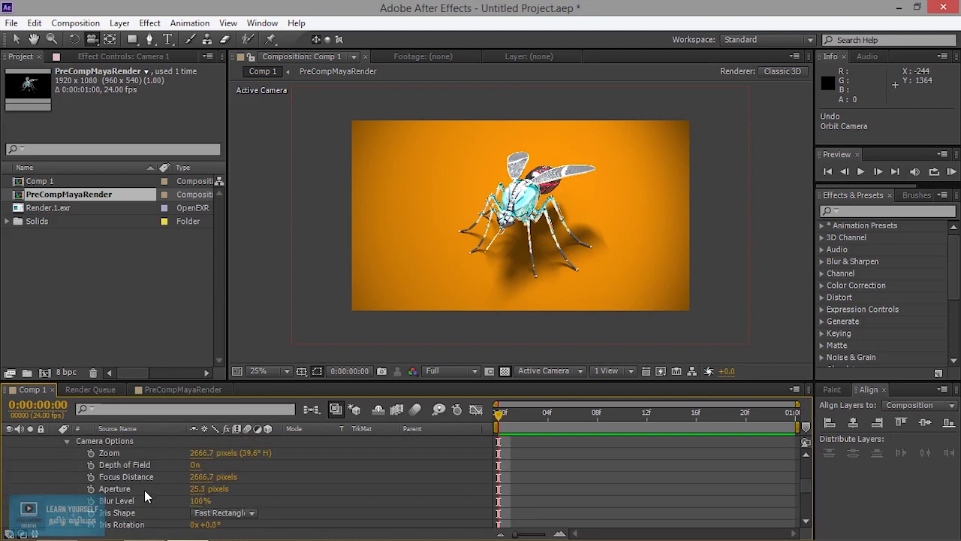
Step: Set 0s keyframes for Camera 1's Zoom and Depth of Field
{"action": "left_click", "coordinate": [90, 453]}
{"action": "left_click", "coordinate": [91, 465]}
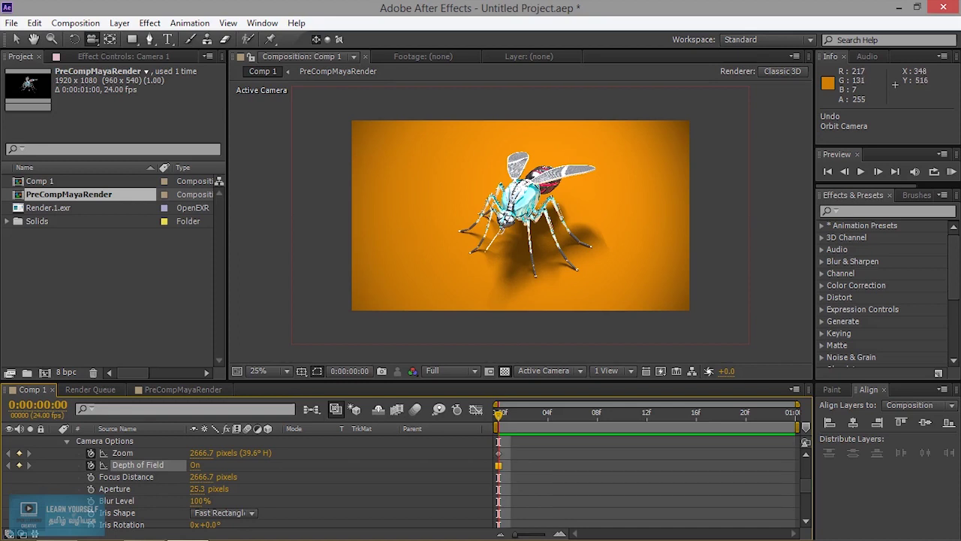
{"action": "left_click", "coordinate": [454, 291]}
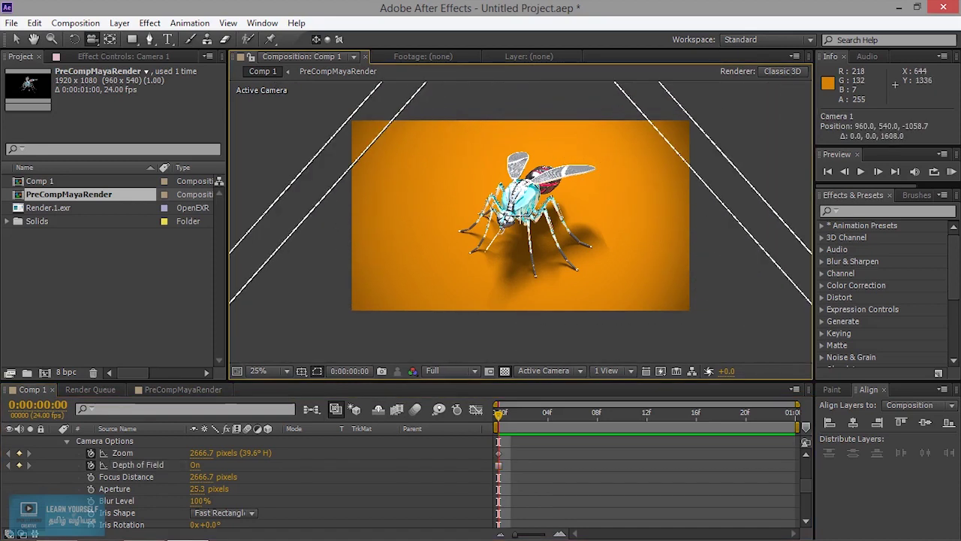
Step: Orbit the camera around the mosquito to 117.1, 574.8, -1807.5 and step to frame 1
{"action": "left_click_drag", "start_coordinate": [448, 297], "coordinate": [406, 223]}
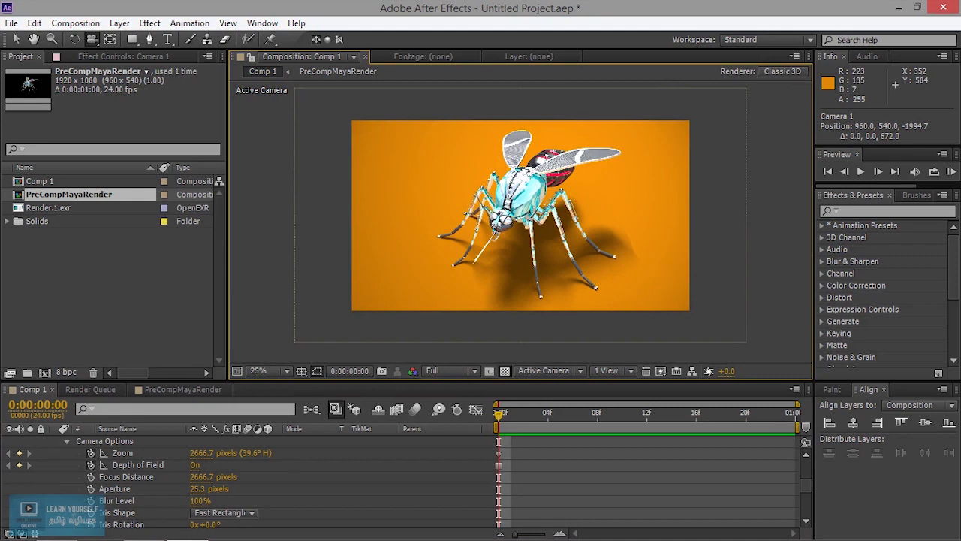
{"action": "left_click_drag", "start_coordinate": [413, 223], "coordinate": [454, 226]}
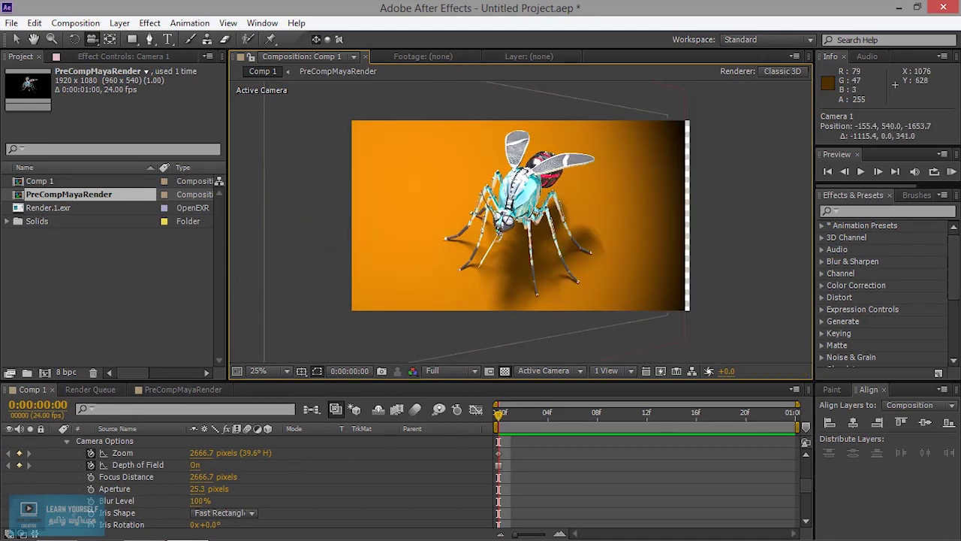
{"action": "left_click_drag", "start_coordinate": [544, 229], "coordinate": [538, 228]}
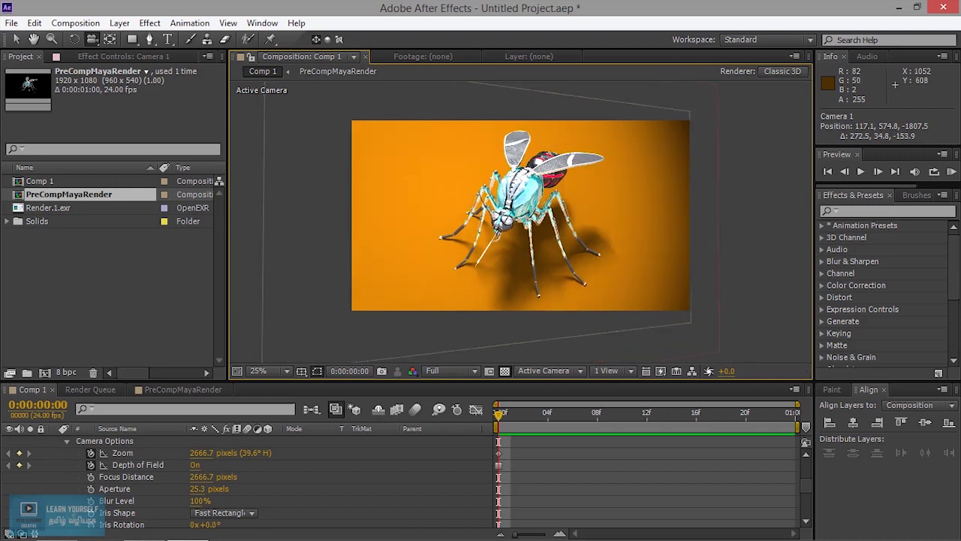
{"action": "left_click", "coordinate": [508, 418]}
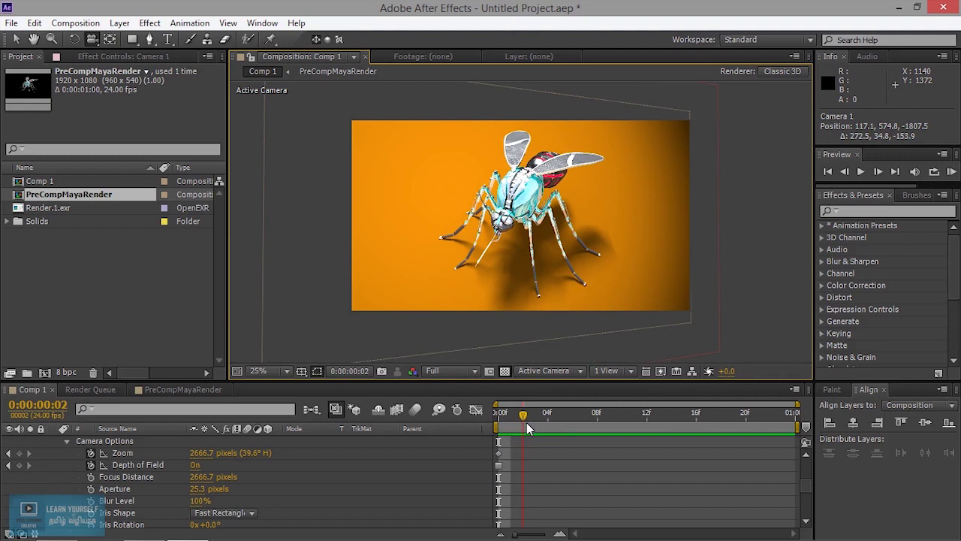
Step: At frame 23, orbit the camera to 1441.4, 408.9, -1930.7 and play back the move
{"action": "left_click_drag", "start_coordinate": [544, 423], "coordinate": [674, 426]}
{"action": "left_click_drag", "start_coordinate": [662, 428], "coordinate": [708, 428]}
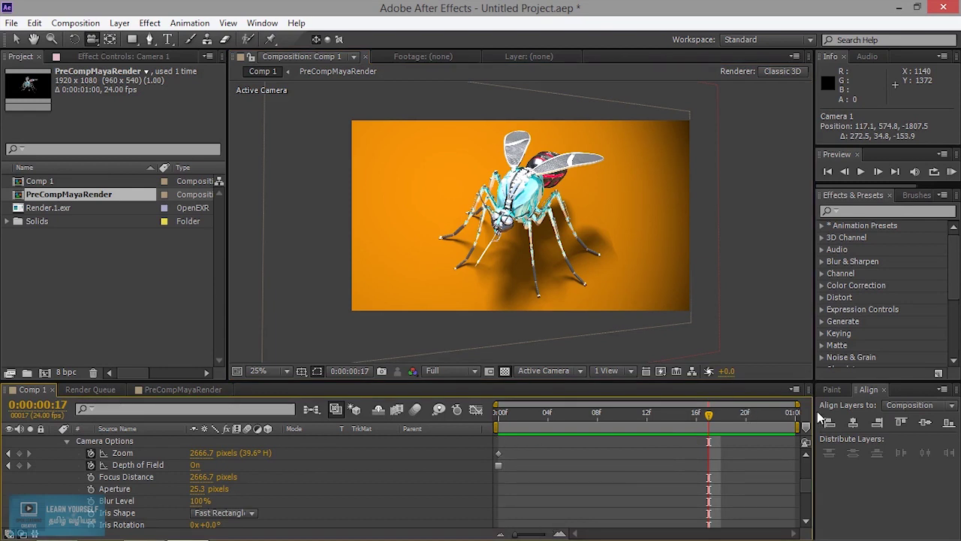
{"action": "left_click_drag", "start_coordinate": [708, 416], "coordinate": [802, 425]}
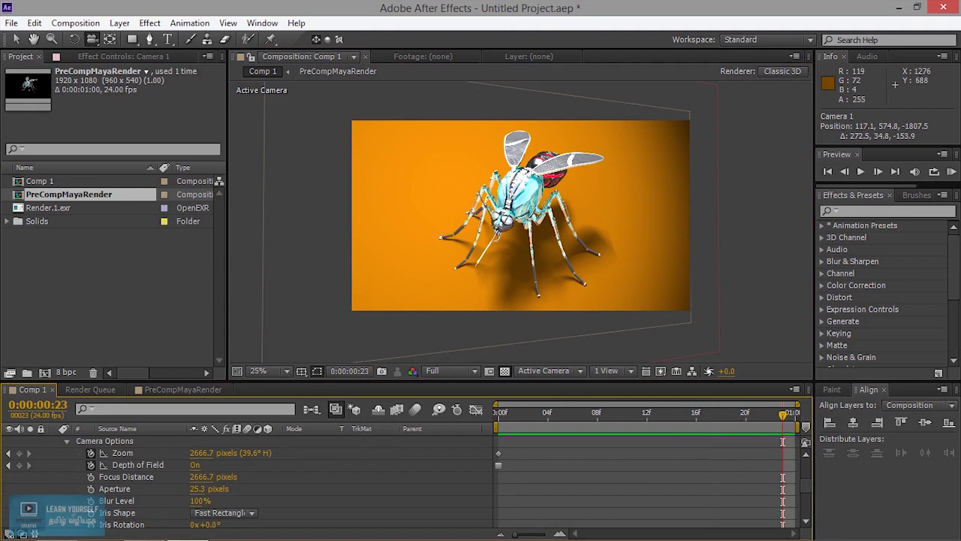
{"action": "mouse_move", "coordinate": [525, 330]}
{"action": "left_mouse_down"}
{"action": "mouse_move", "coordinate": [470, 335]}
{"action": "mouse_move", "coordinate": [472, 319]}
{"action": "left_mouse_up"}
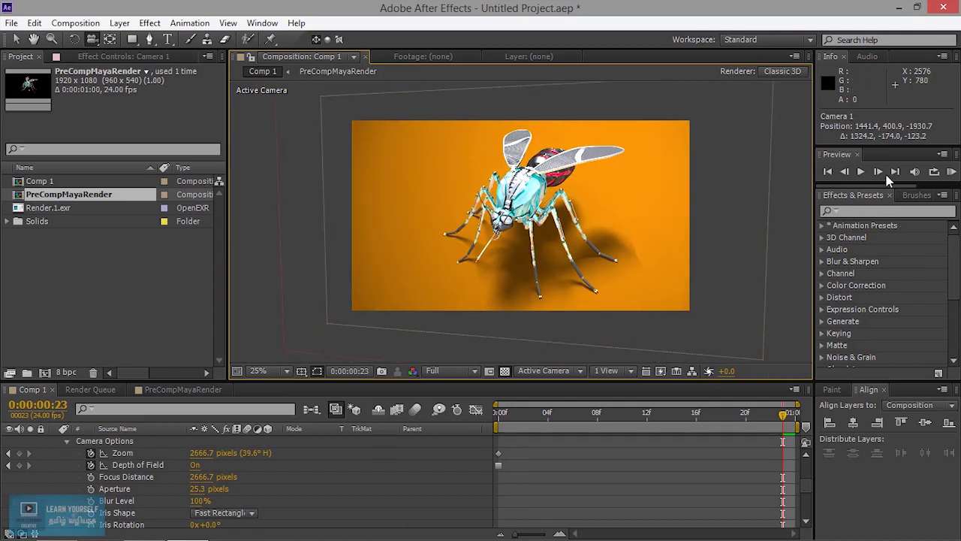
{"action": "left_click", "coordinate": [862, 173]}
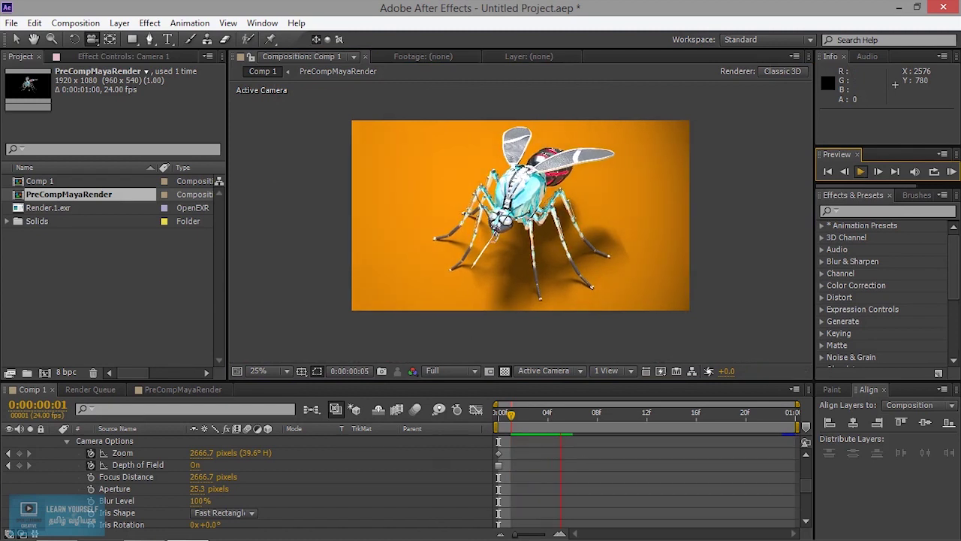
Step: Preview the camera animation at Half resolution, then stop playback
{"action": "left_click", "coordinate": [453, 371]}
{"action": "left_click", "coordinate": [456, 425]}
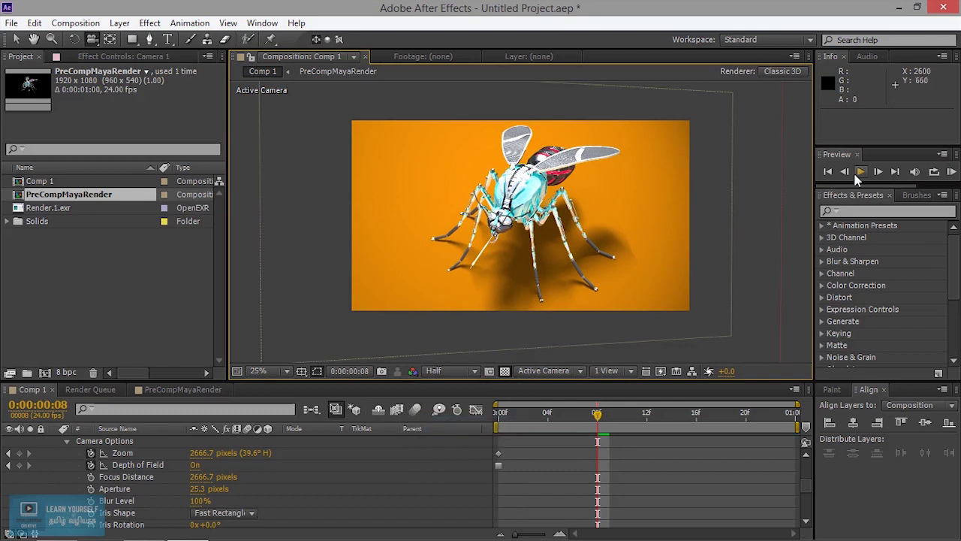
{"action": "left_click", "coordinate": [859, 172]}
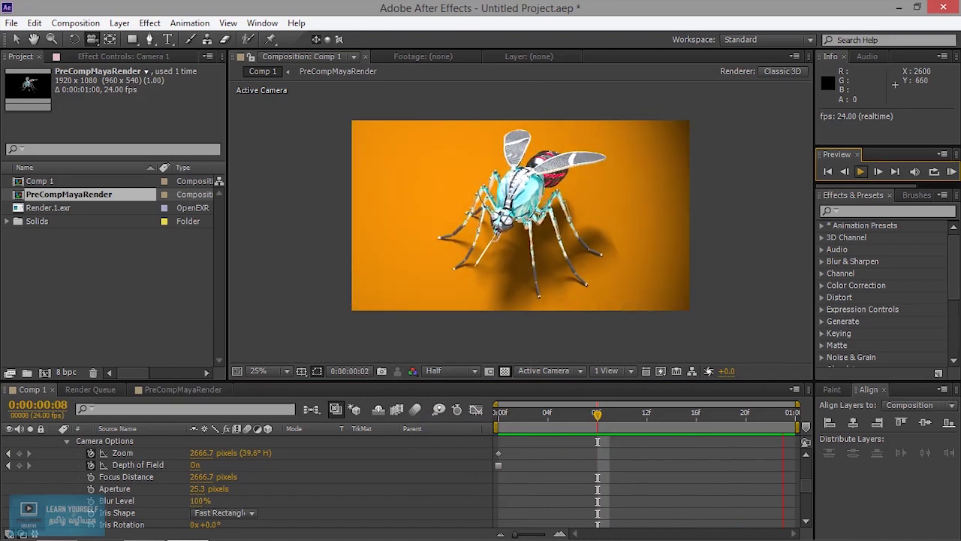
{"action": "key", "text": "space"}
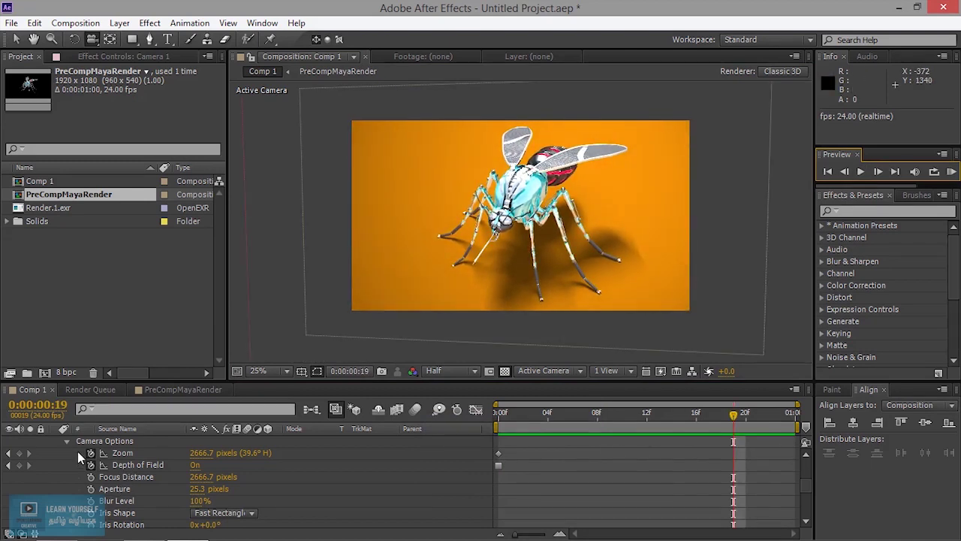
Step: Collapse Camera Options and Camera 1, then scrub back to frame 2
{"action": "left_click", "coordinate": [69, 441]}
{"action": "scroll", "coordinate": [148, 465], "scroll_direction": "up", "scroll_amount": 3}
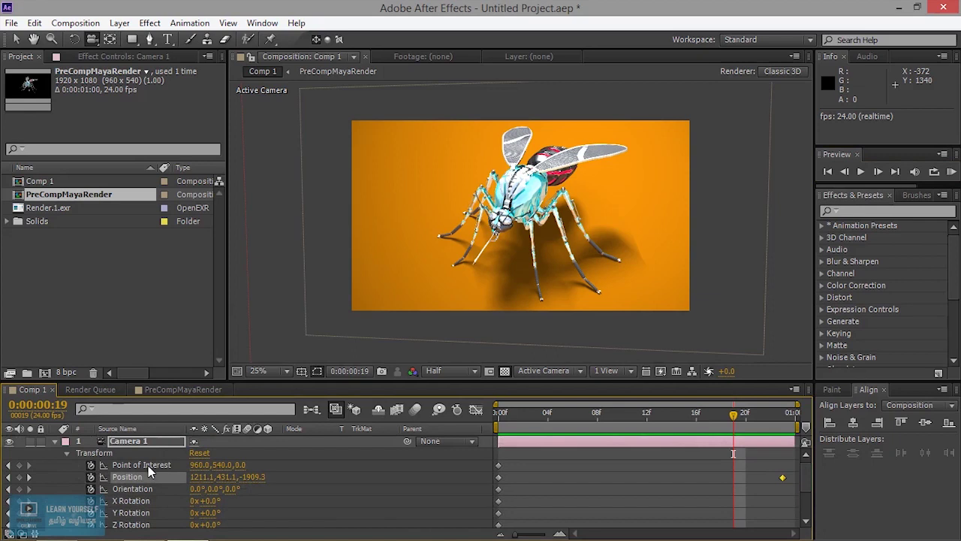
{"action": "left_click", "coordinate": [54, 441]}
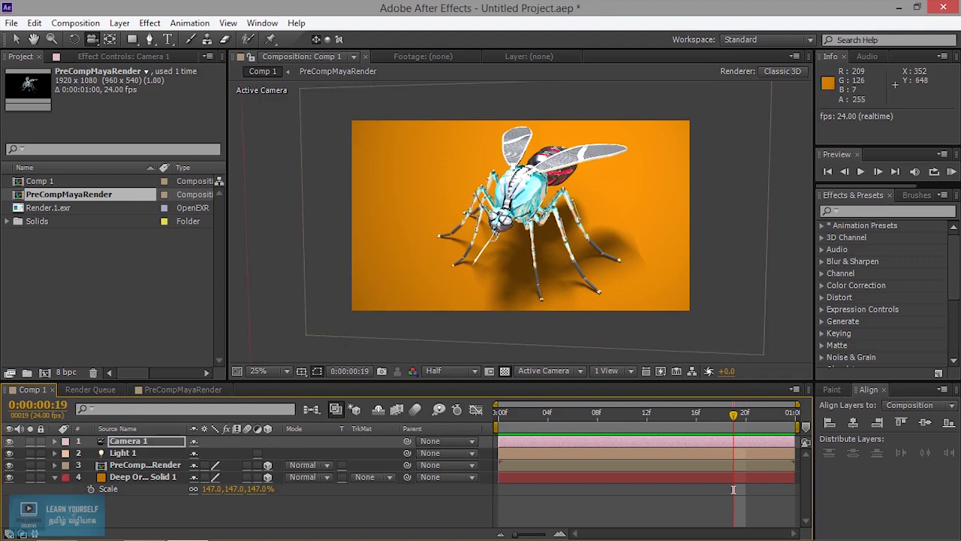
{"action": "mouse_move", "coordinate": [733, 415]}
{"action": "left_mouse_down"}
{"action": "mouse_move", "coordinate": [523, 428]}
{"action": "mouse_move", "coordinate": [771, 413]}
{"action": "mouse_move", "coordinate": [632, 439]}
{"action": "left_mouse_up"}
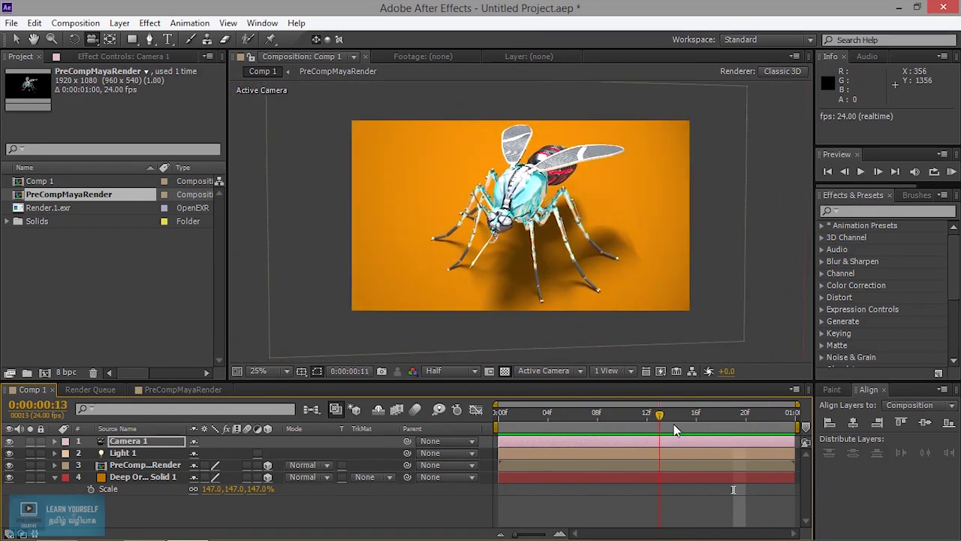